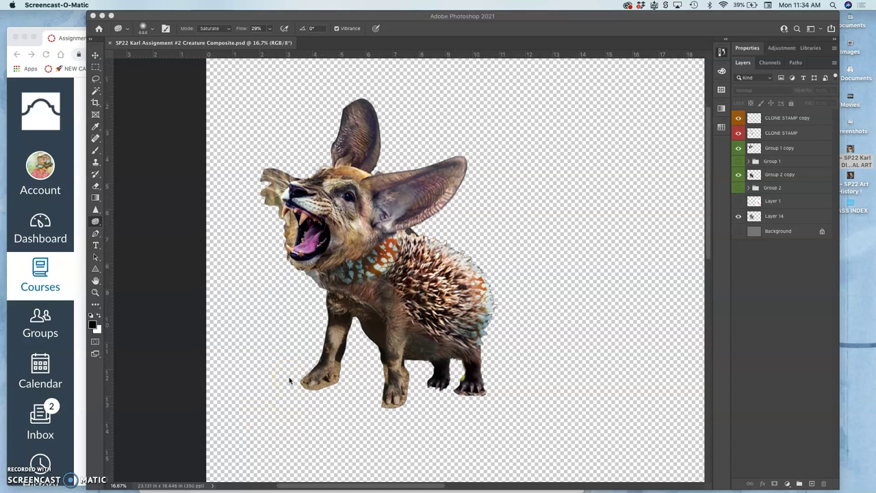
# Step: Switch to Chrome and open the posting page for Assignment #2 (composite creature) from the assignment sheets
pyautogui.click(78, 198)
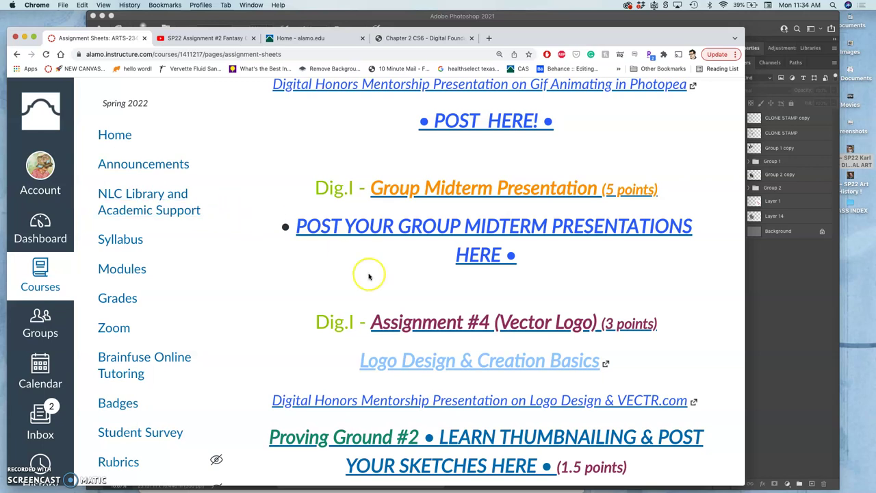
pyautogui.scroll(10, 367, 275)
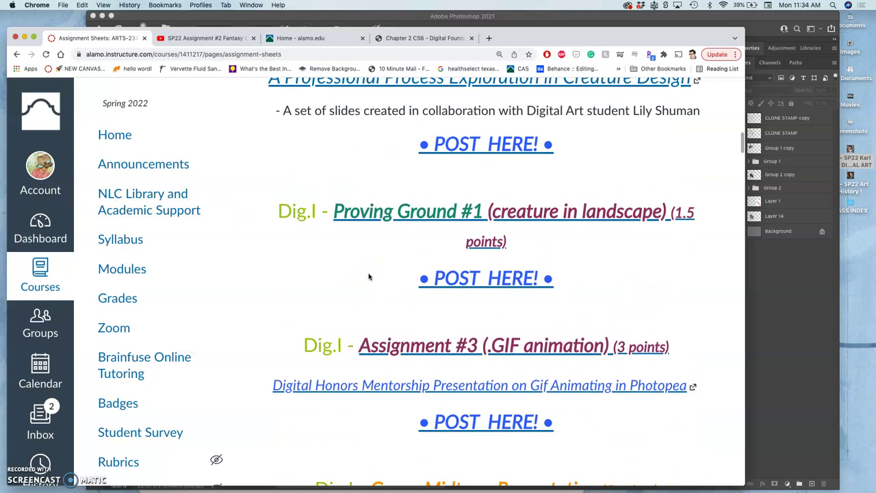
pyautogui.scroll(5, 368, 277)
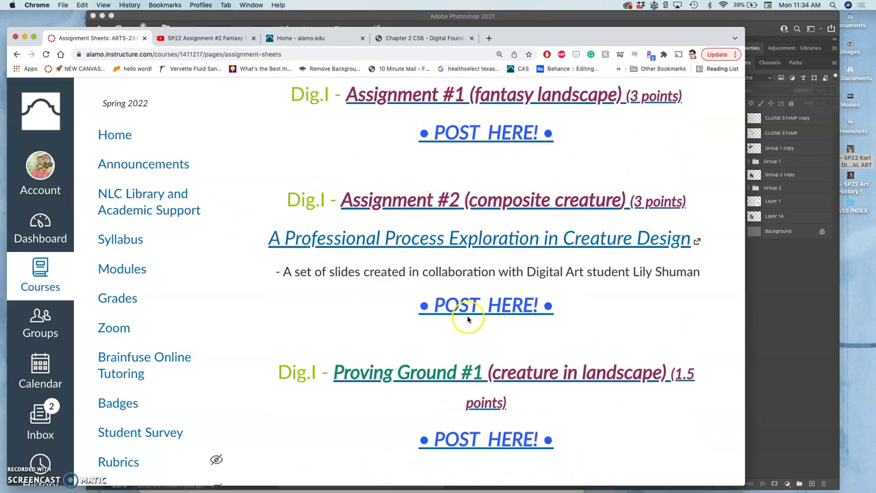
pyautogui.click(470, 307)
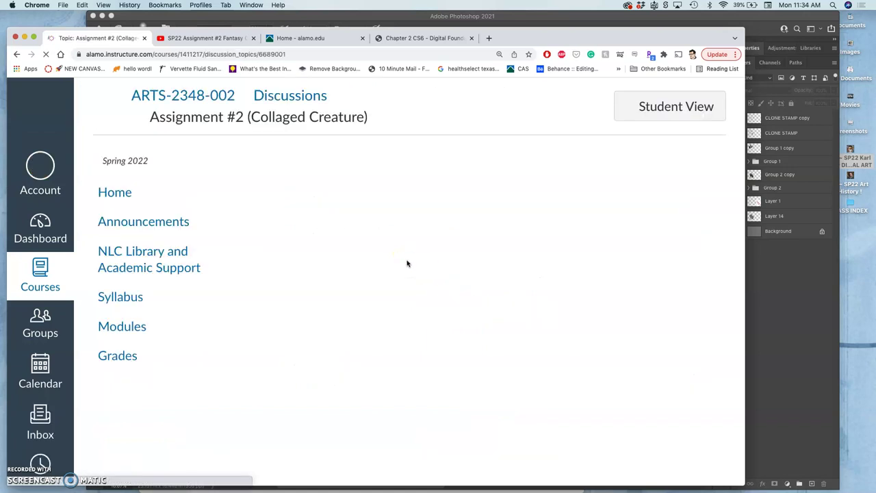
# Step: Review the Assignment #2 discussion, examining the description, the anatomical stick figure sketch and the rough-cut creature image
pyautogui.scroll(-20, 403, 255)
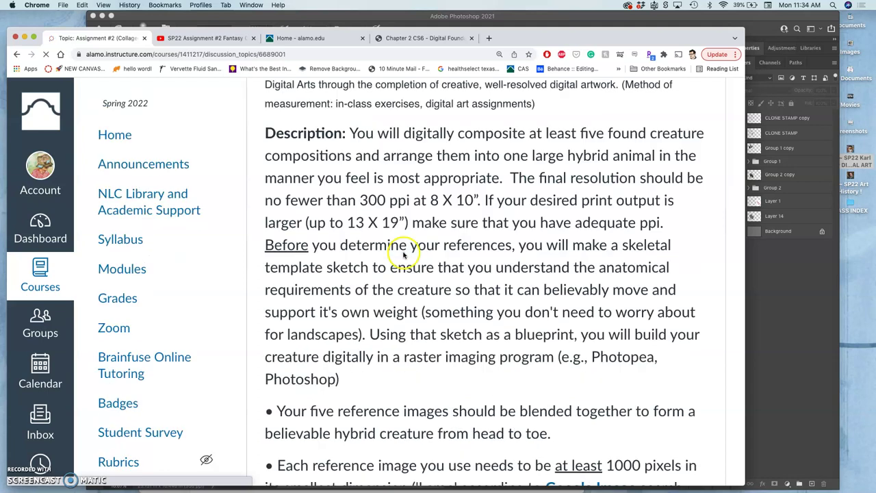
pyautogui.scroll(-10, 403, 253)
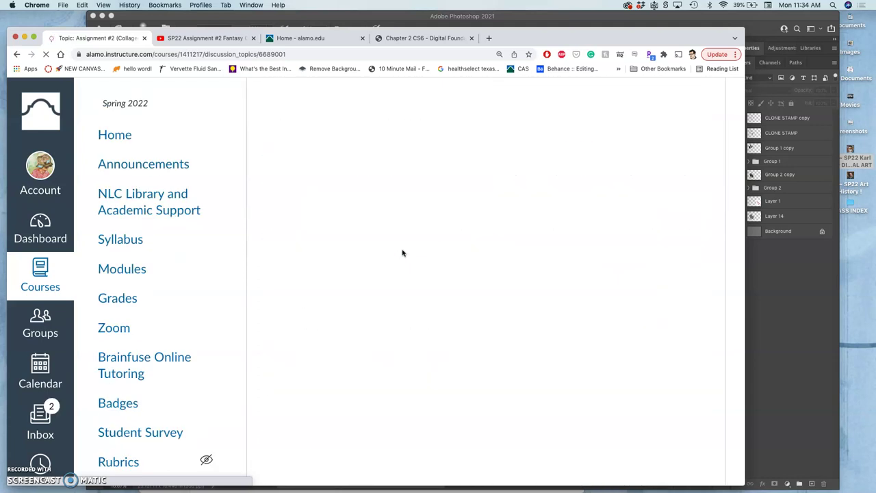
pyautogui.scroll(-10, 402, 253)
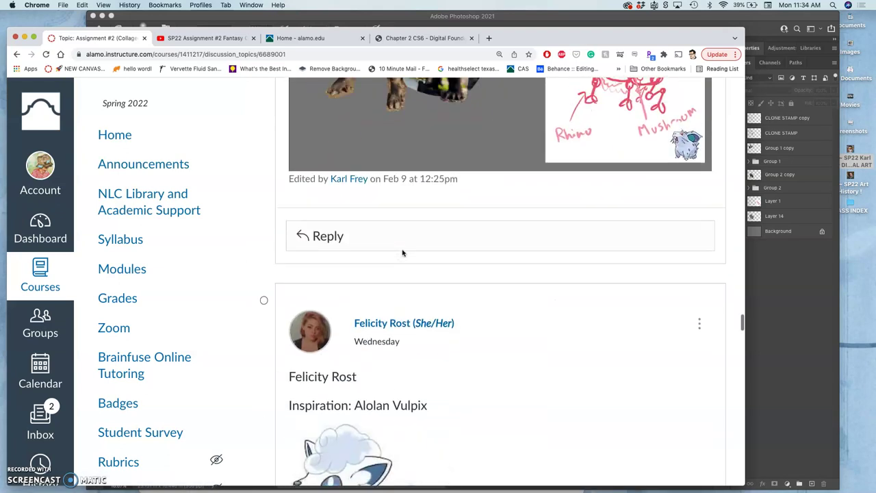
pyautogui.scroll(15, 403, 254)
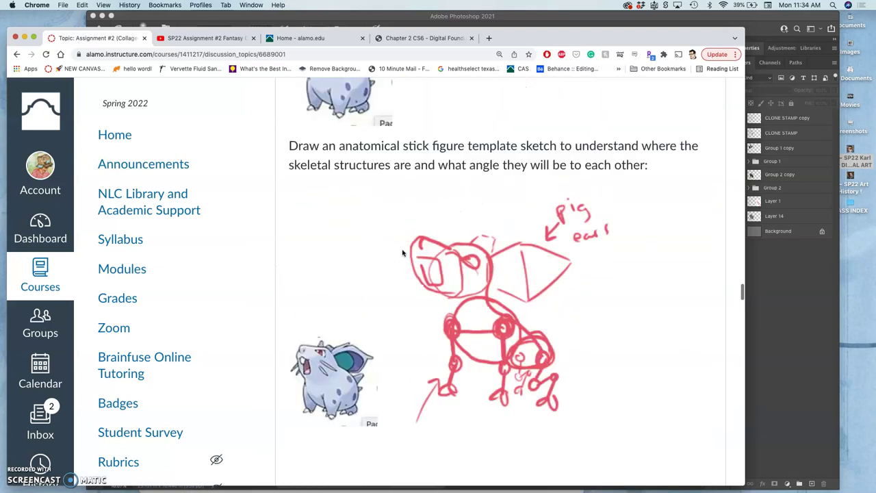
pyautogui.scroll(2, 402, 253)
pyautogui.scroll(-2, 402, 253)
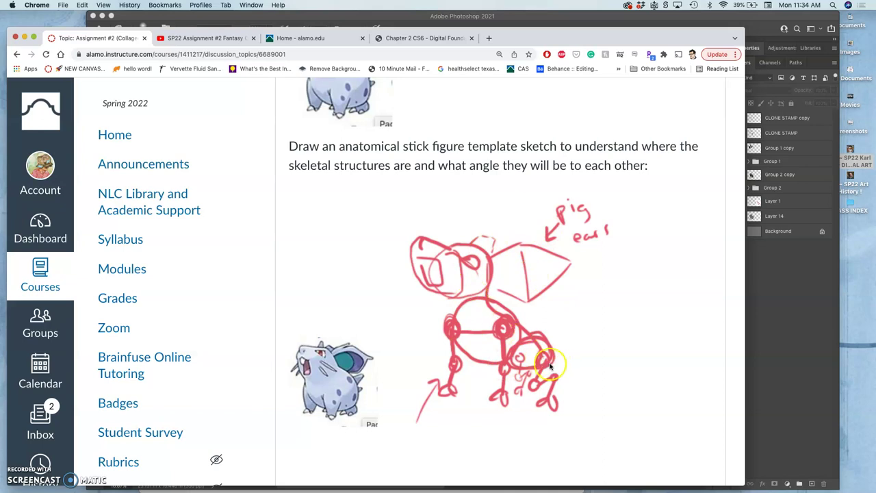
pyautogui.scroll(-2, 545, 368)
pyautogui.scroll(-10, 545, 368)
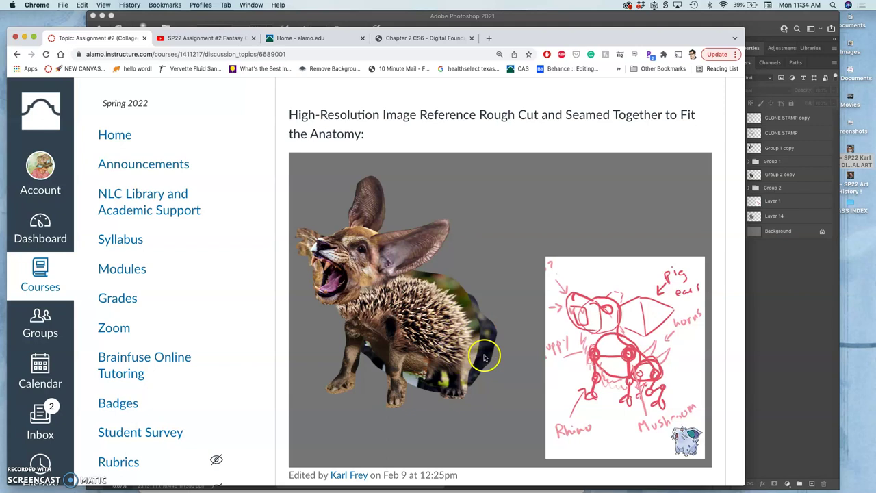
# Step: Switch to Photoshop and toggle the Group 1 copy and Group 2 copy layers off and on to check their contents
pyautogui.click(774, 358)
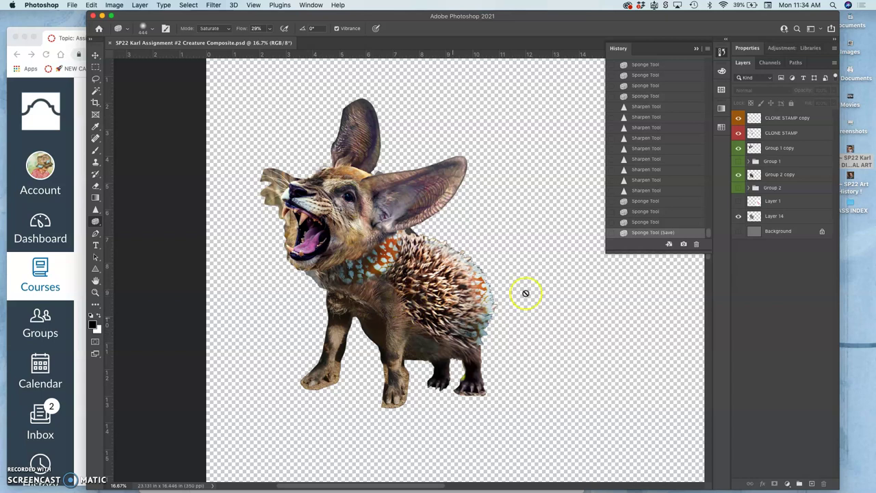
pyautogui.click(740, 149)
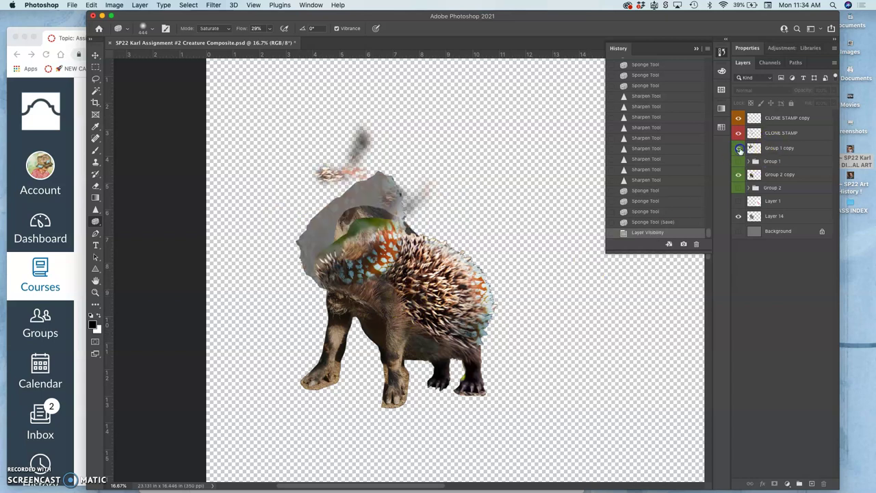
pyautogui.click(739, 149)
pyautogui.click(740, 175)
pyautogui.click(739, 175)
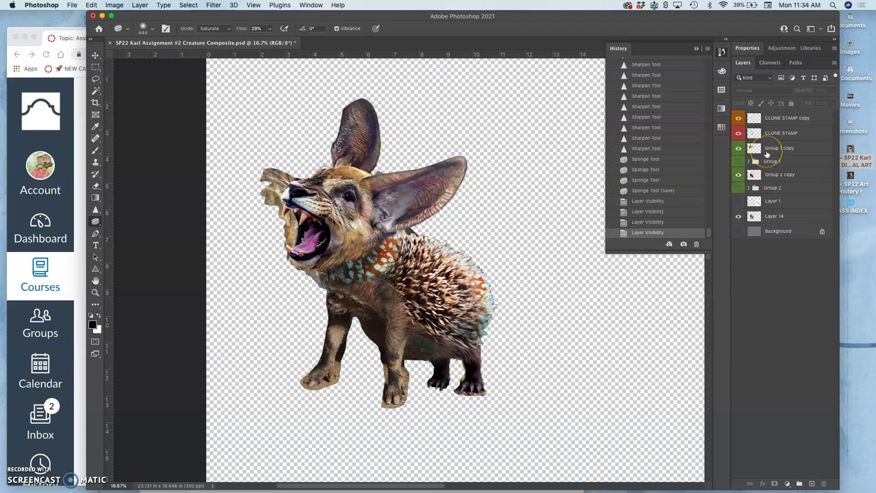
# Step: Duplicate the Group 1 copy and Group 2 copy layers, stacking the body duplicate directly beneath the head duplicate
pyautogui.click(768, 152)
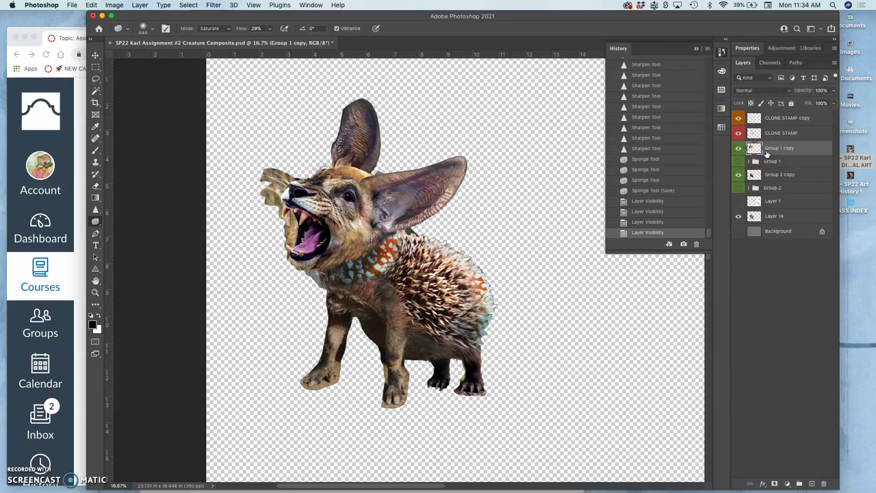
pyautogui.hotkey('ctrl', 'j')
pyautogui.click(776, 190)
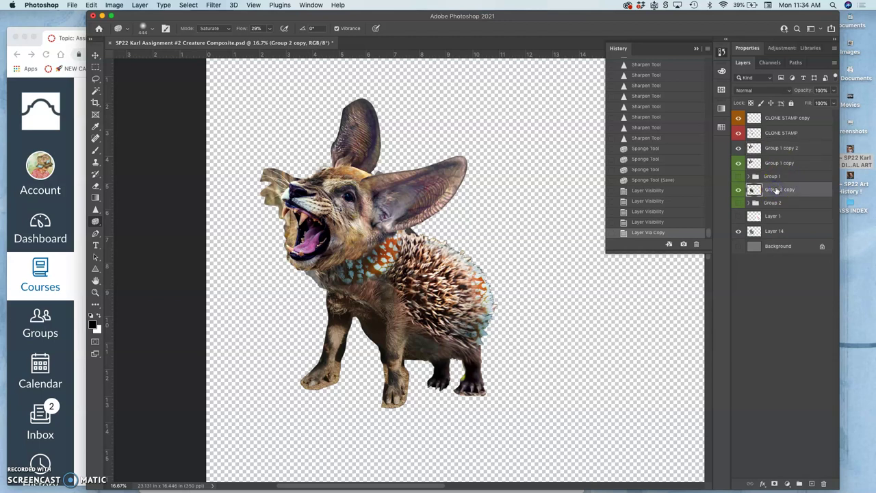
pyautogui.hotkey('ctrl', 'j')
pyautogui.moveTo(777, 190); pyautogui.dragTo(775, 156)
# Step: Hide the original Group 1 copy and Group 2 copy layers and merge their two duplicates into one layer
pyautogui.click(738, 178)
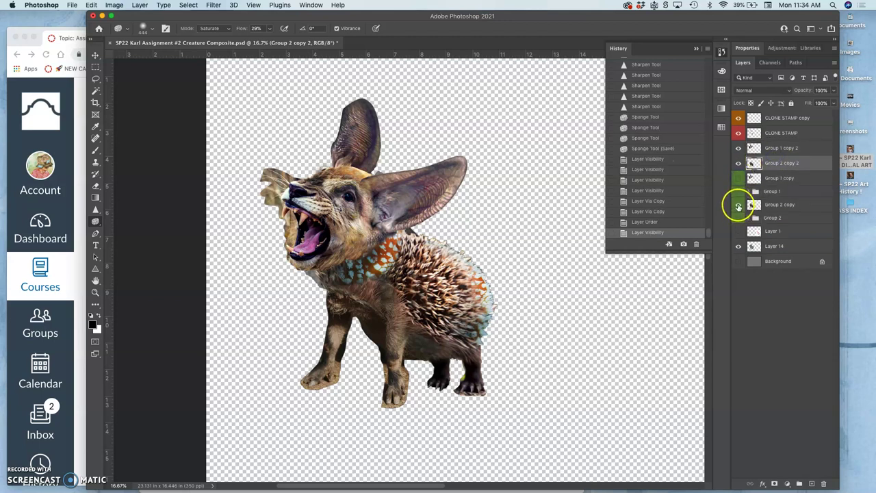
pyautogui.click(738, 204)
pyautogui.keyDown('shift'); pyautogui.click(784, 148); pyautogui.keyUp('shift')
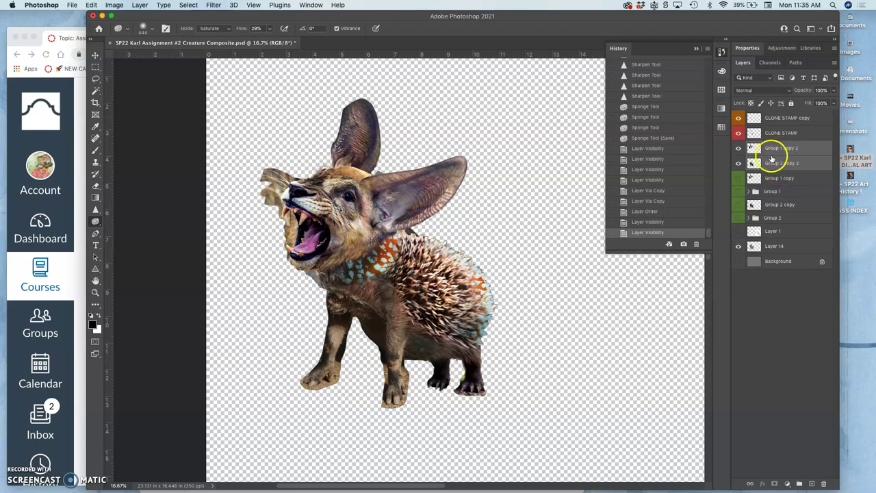
pyautogui.click(139, 6)
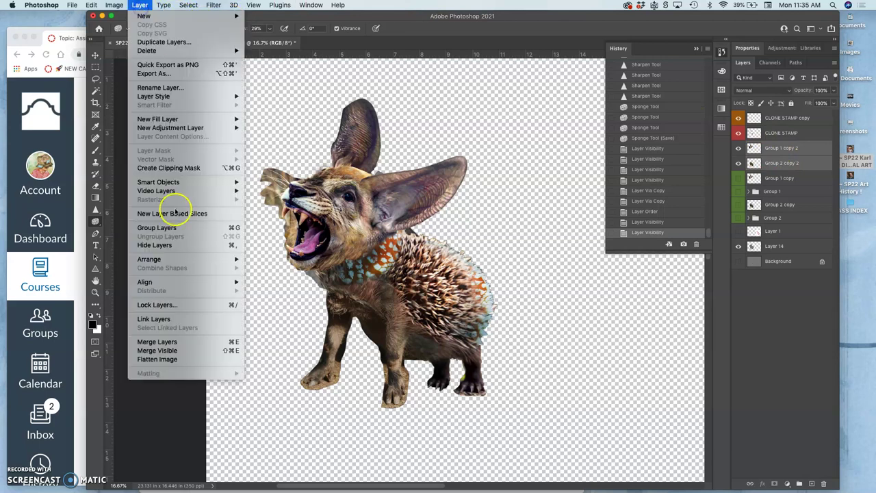
pyautogui.click(157, 342)
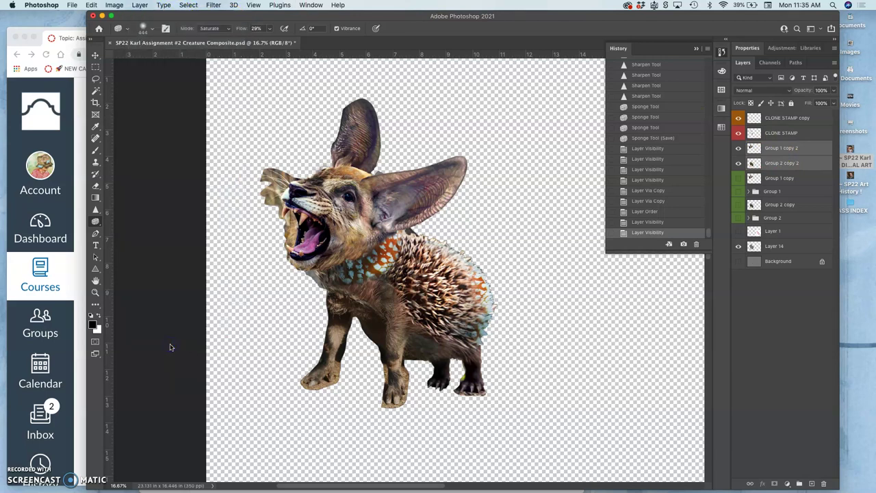
# Step: Toggle the merged head-and-body layer's visibility repeatedly to examine what it contains
pyautogui.click(738, 148)
pyautogui.click(739, 148)
pyautogui.click(738, 148)
pyautogui.click(738, 148)
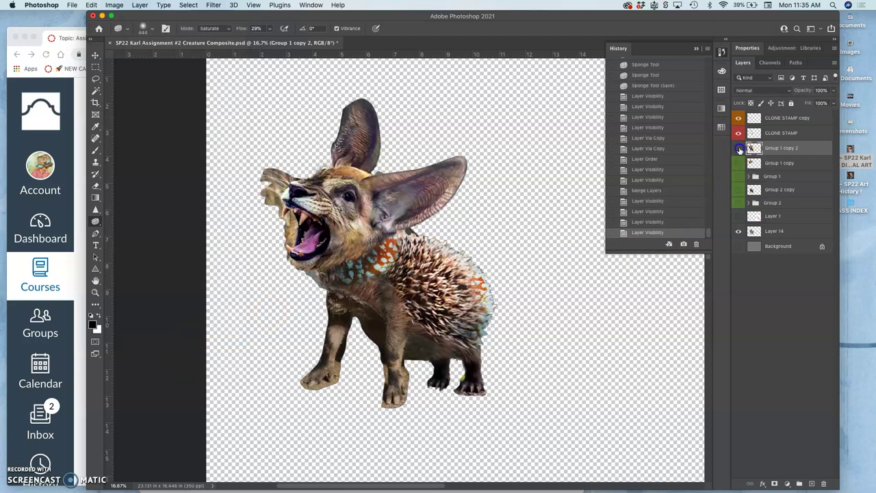
pyautogui.click(738, 149)
pyautogui.click(739, 149)
pyautogui.click(739, 149)
pyautogui.click(738, 149)
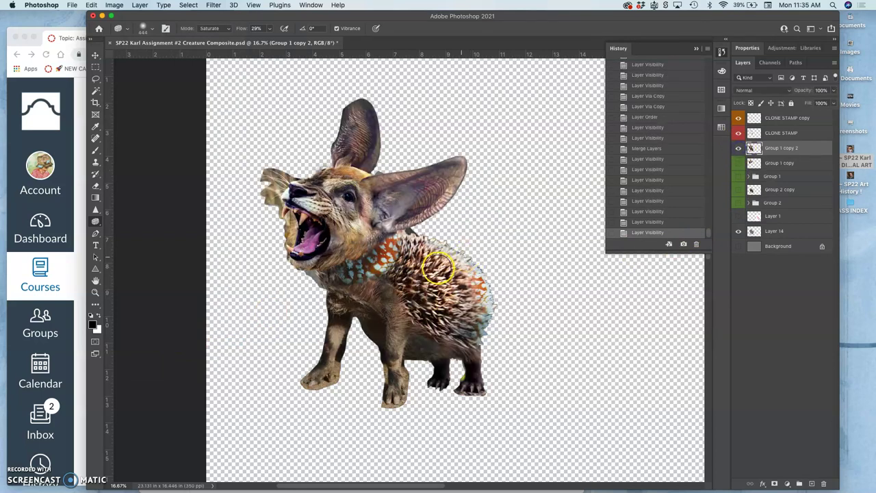
pyautogui.click(739, 148)
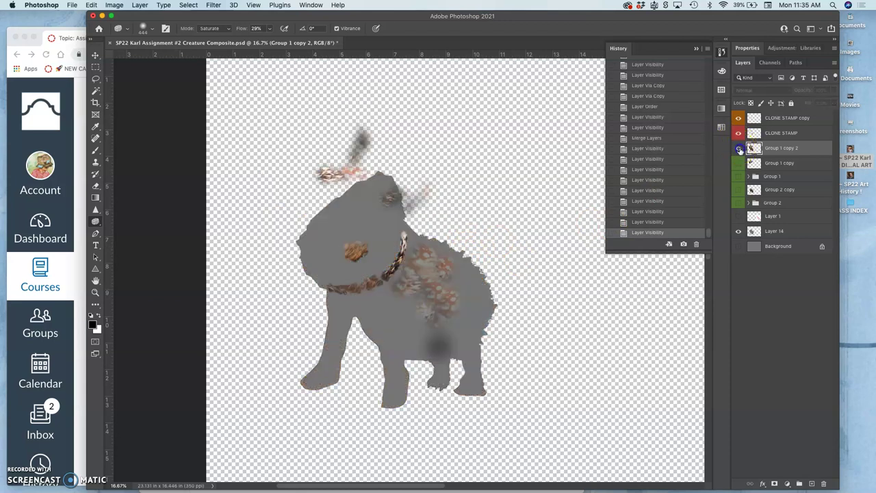
pyautogui.click(738, 148)
pyautogui.click(739, 149)
pyautogui.click(739, 149)
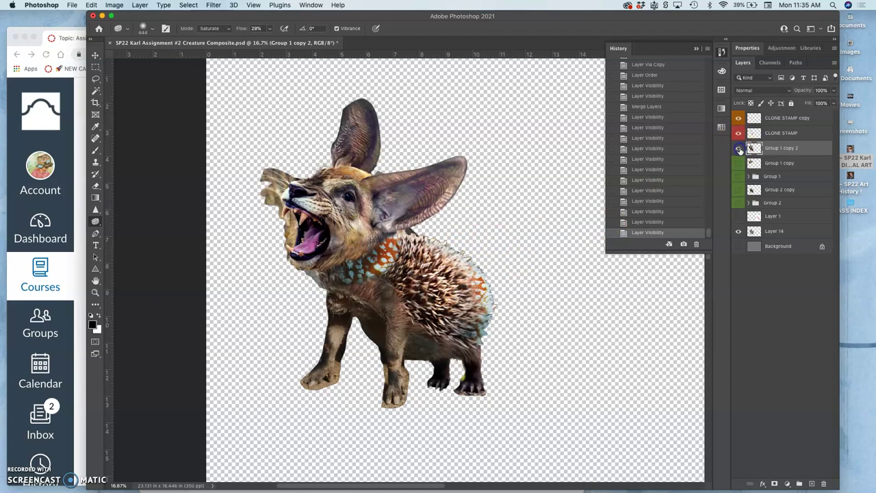
# Step: Duplicate the CLONE STAMP and CLONE STAMP copy layers and hide both originals
pyautogui.click(776, 136)
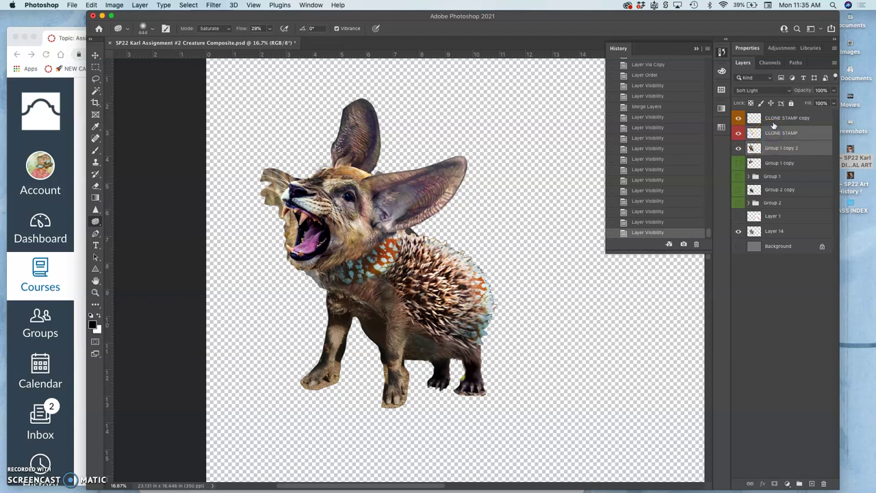
pyautogui.click(774, 121)
pyautogui.click(773, 137)
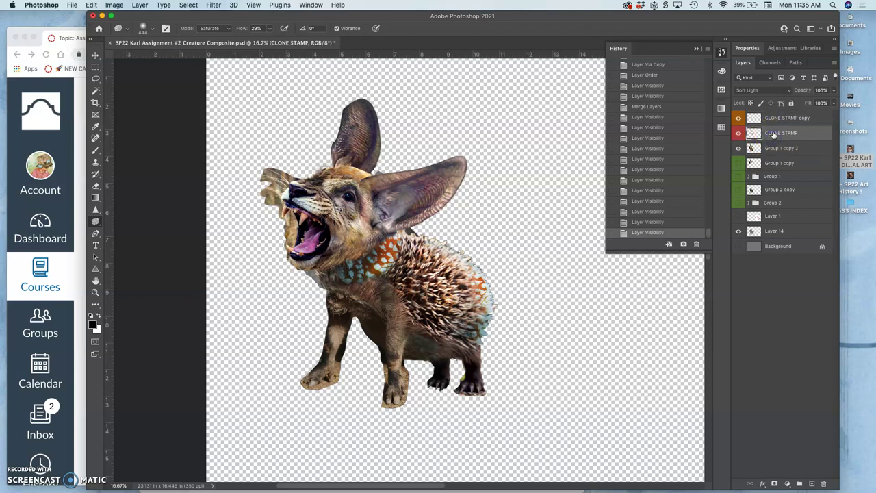
pyautogui.hotkey('ctrl', 'j')
pyautogui.click(772, 119)
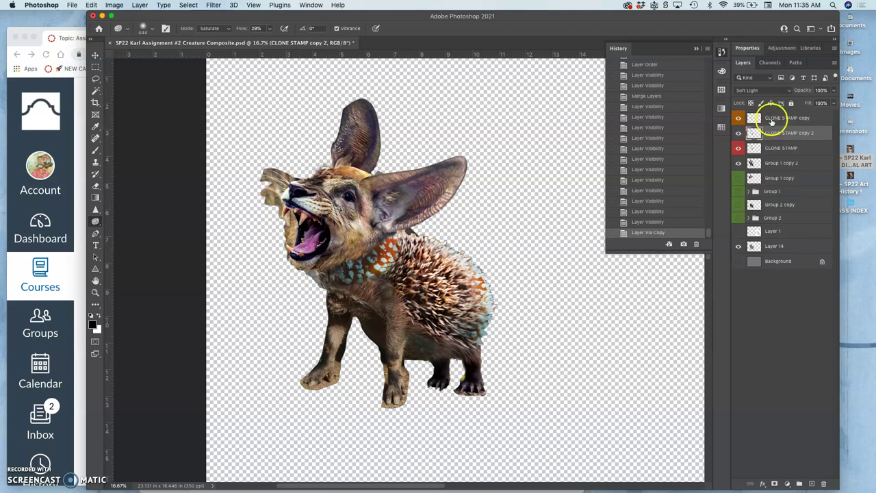
pyautogui.hotkey('ctrl', 'j')
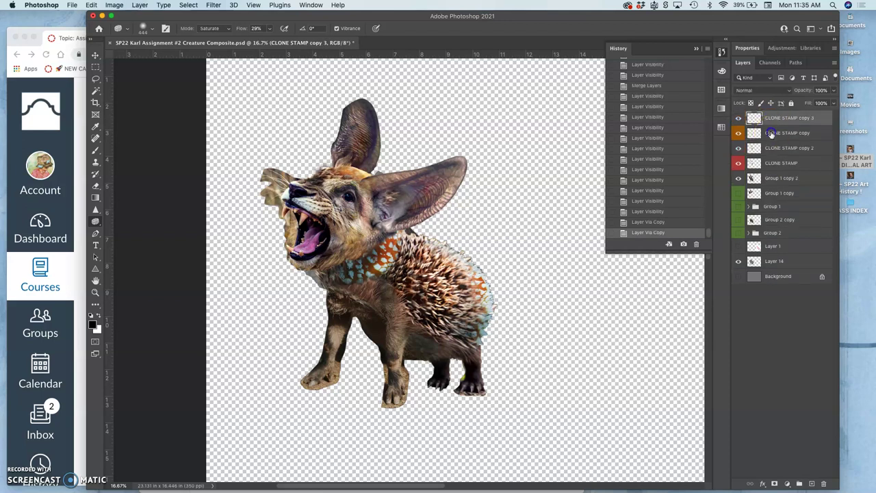
pyautogui.click(771, 134)
pyautogui.click(738, 133)
pyautogui.click(738, 165)
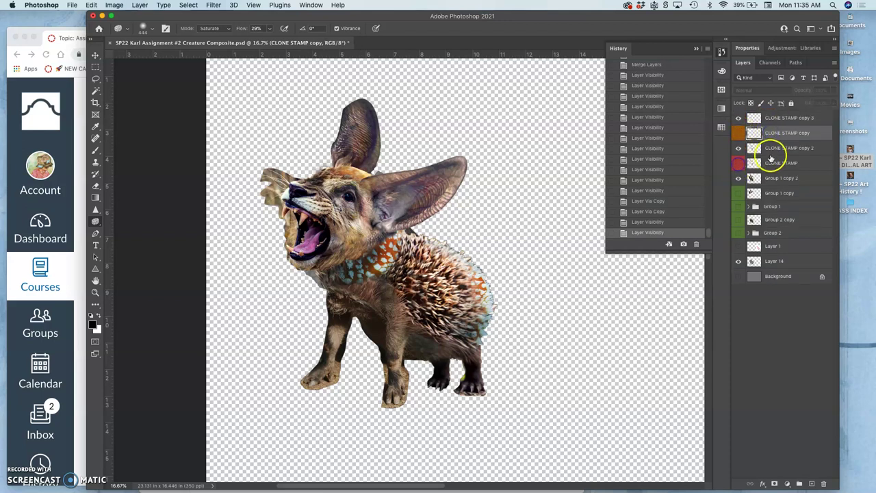
# Step: Merge the two clone stamp duplicates with the Group 1 copy 2 layer into a single creature layer
pyautogui.click(772, 148)
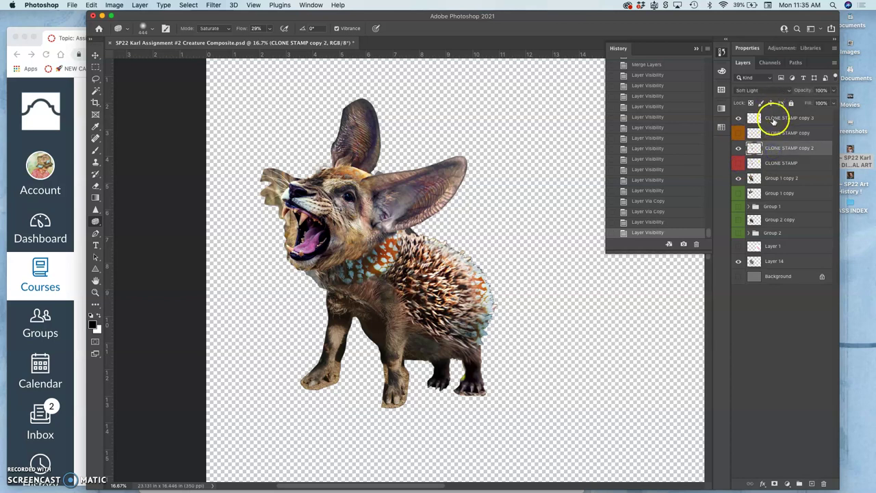
pyautogui.keyDown('super'); pyautogui.click(775, 117); pyautogui.keyUp('super')
pyautogui.keyDown('super'); pyautogui.click(780, 179); pyautogui.keyUp('super')
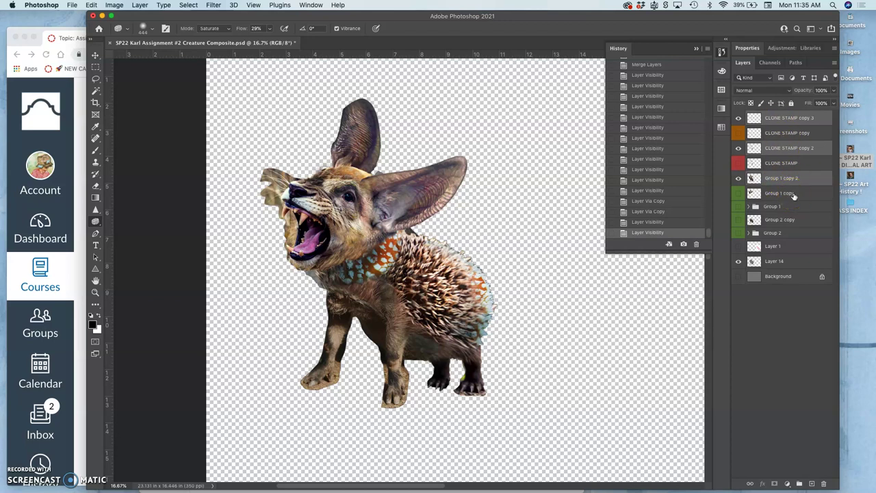
pyautogui.click(788, 180)
pyautogui.click(139, 4)
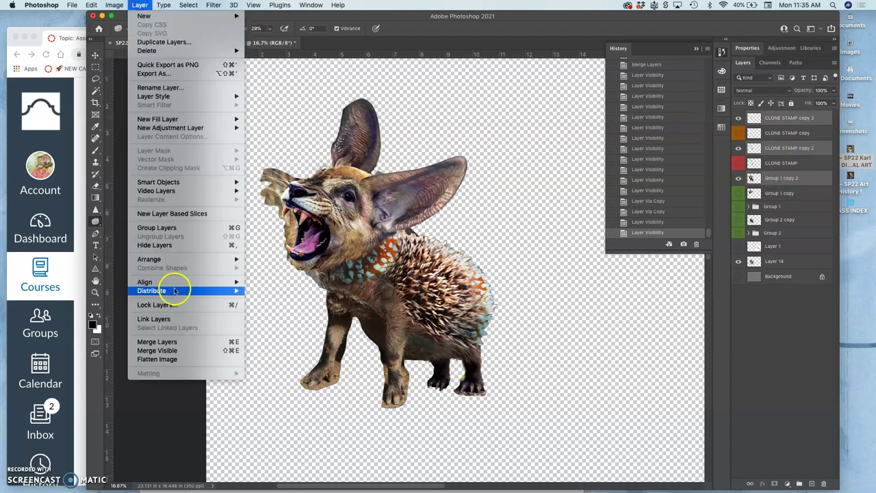
pyautogui.click(163, 341)
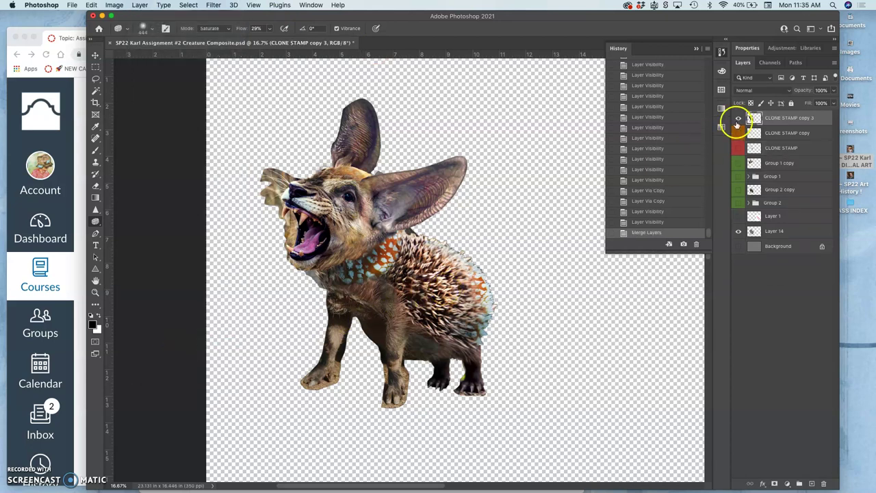
# Step: Toggle the merged creature layer's visibility repeatedly to compare it with what lies beneath
pyautogui.click(737, 120)
pyautogui.click(737, 121)
pyautogui.click(737, 120)
pyautogui.click(737, 121)
pyautogui.click(737, 120)
pyautogui.click(737, 120)
pyautogui.click(737, 121)
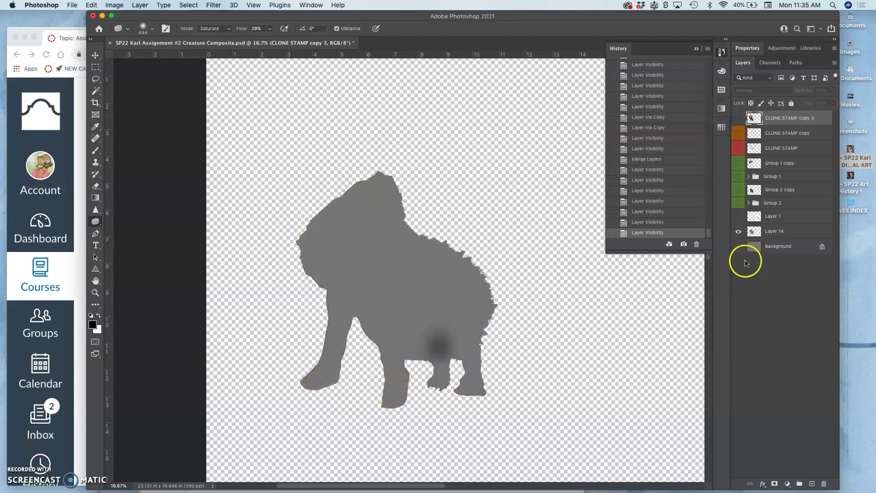
# Step: Show the merged creature layer and hide the gray silhouette on Layer 14
pyautogui.click(738, 231)
pyautogui.click(738, 231)
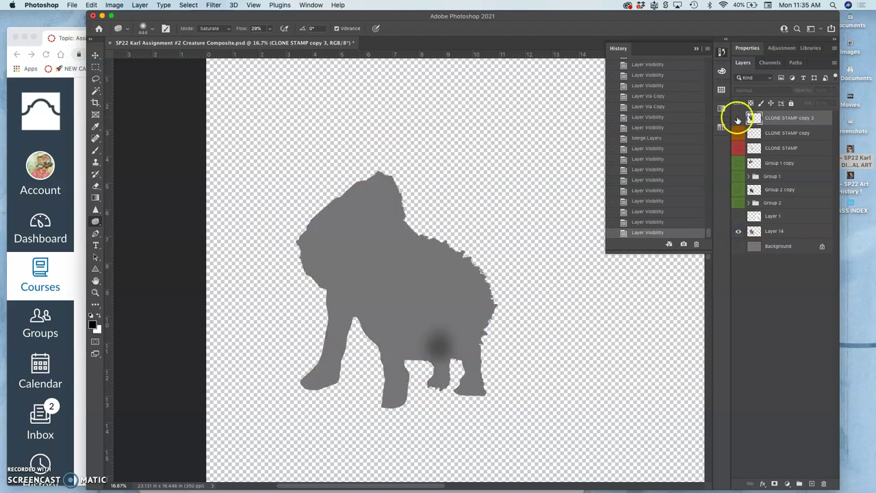
pyautogui.click(738, 120)
pyautogui.click(738, 232)
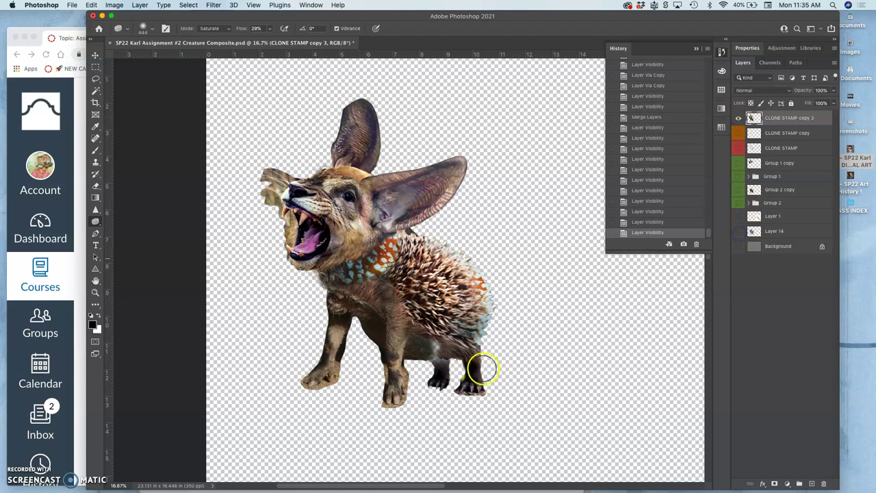
# Step: Examine the see-through patch on the creature's belly and show Layer 14 beneath the merged creature layer
pyautogui.press('super+plus')
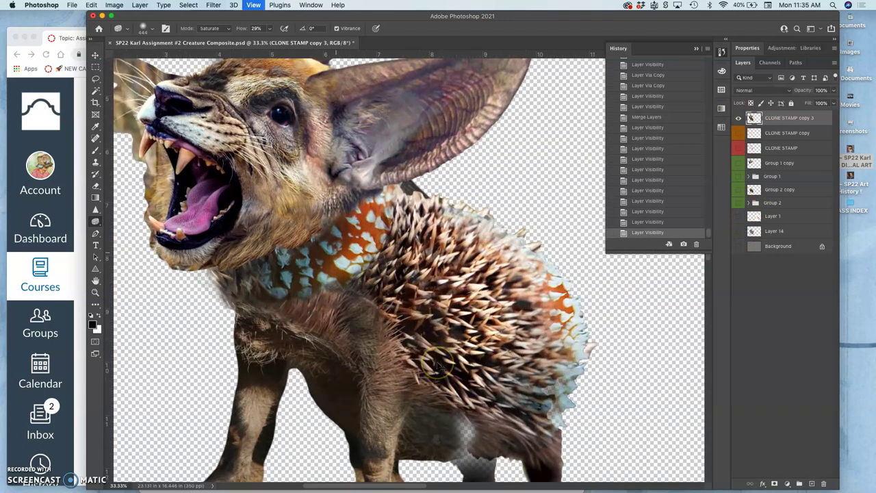
pyautogui.press('super+plus')
pyautogui.moveTo(638, 471); pyautogui.dragTo(590, 307)
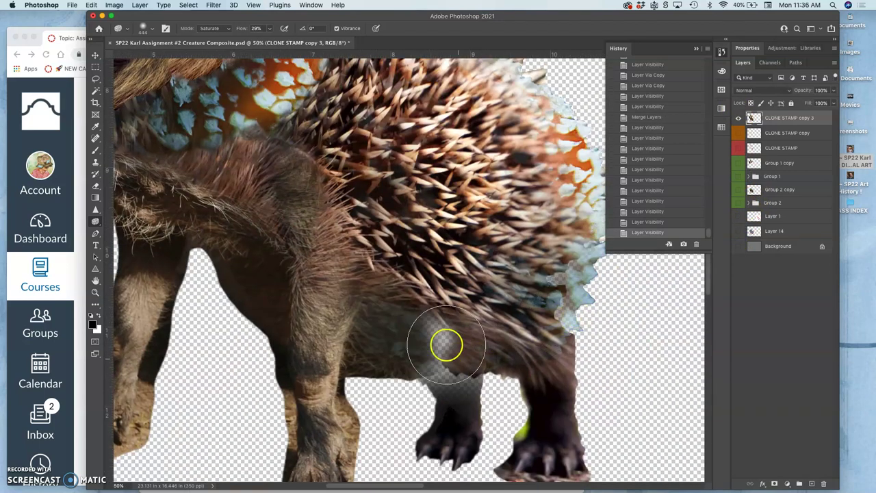
pyautogui.moveTo(447, 346); pyautogui.dragTo(434, 329)
pyautogui.scroll(2, 438, 328)
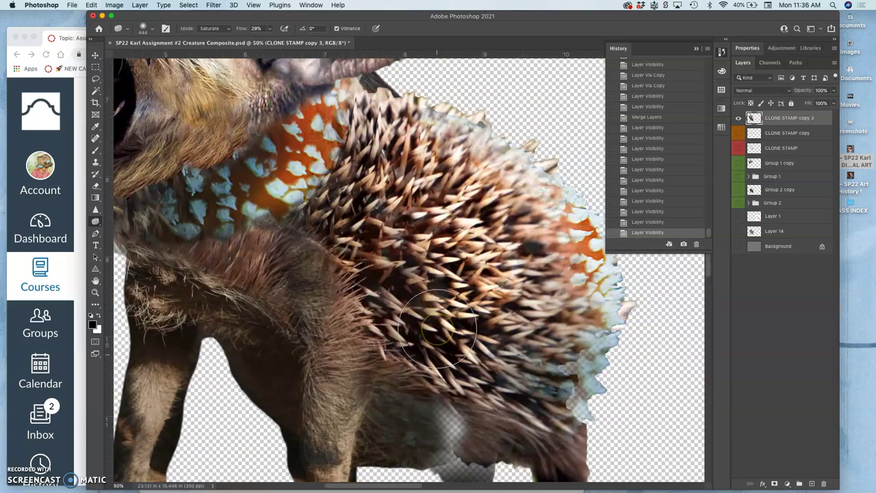
pyautogui.scroll(2, 438, 329)
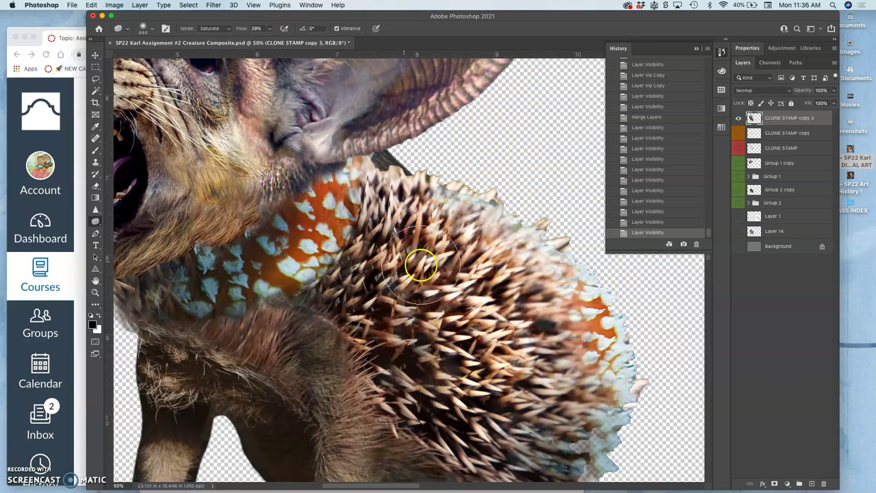
pyautogui.click(739, 232)
pyautogui.scroll(-3, 585, 326)
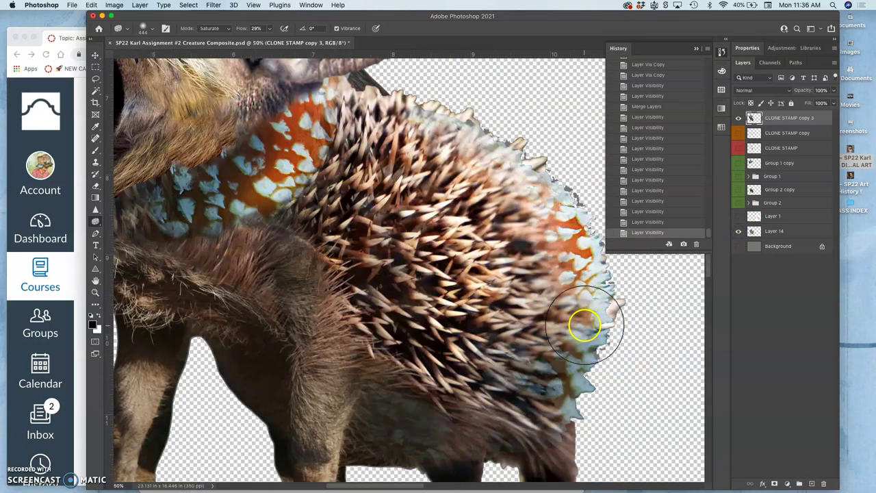
pyautogui.click(739, 233)
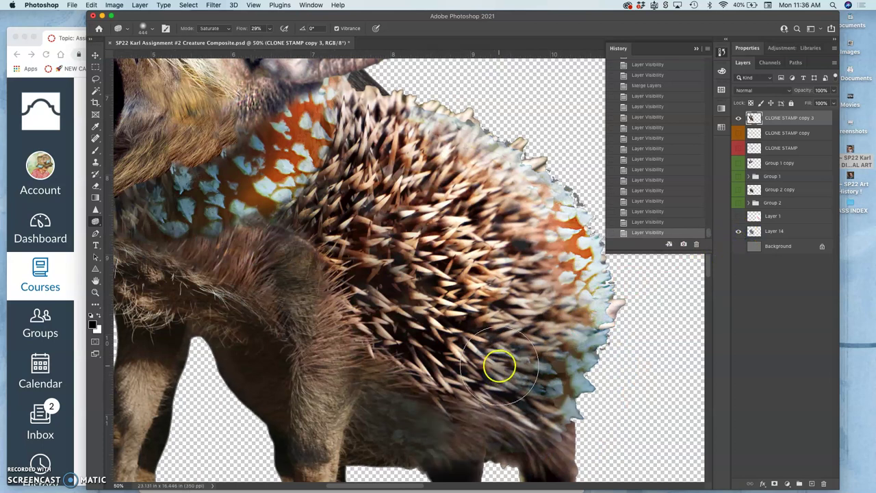
# Step: Duplicate Group 2, keeping the duplicate visible and the original group hidden
pyautogui.press('super+minus')
pyautogui.press('super+minus')
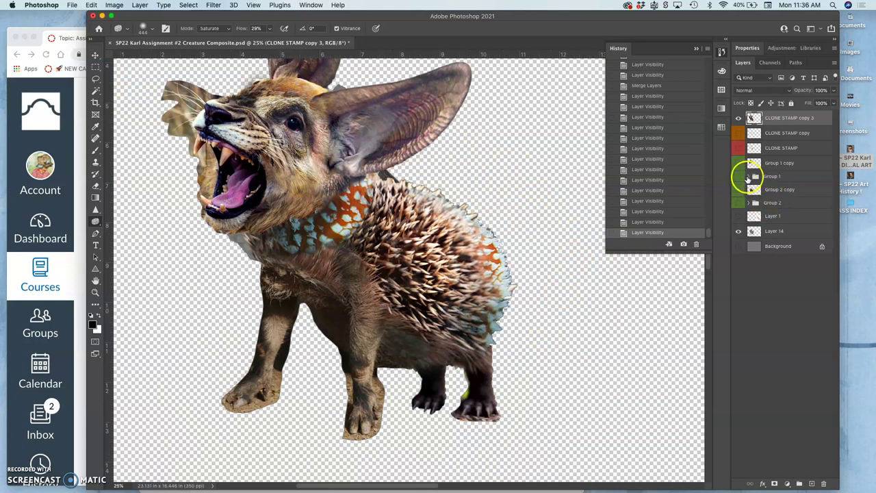
pyautogui.click(739, 202)
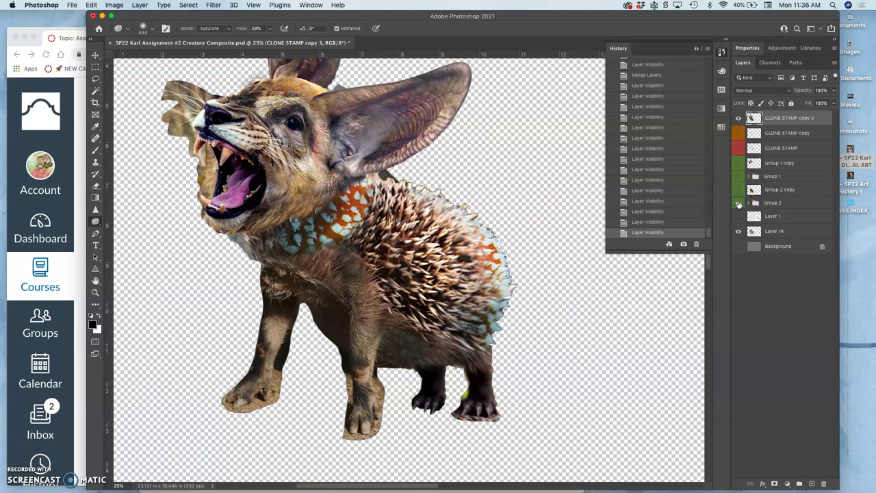
pyautogui.click(775, 203)
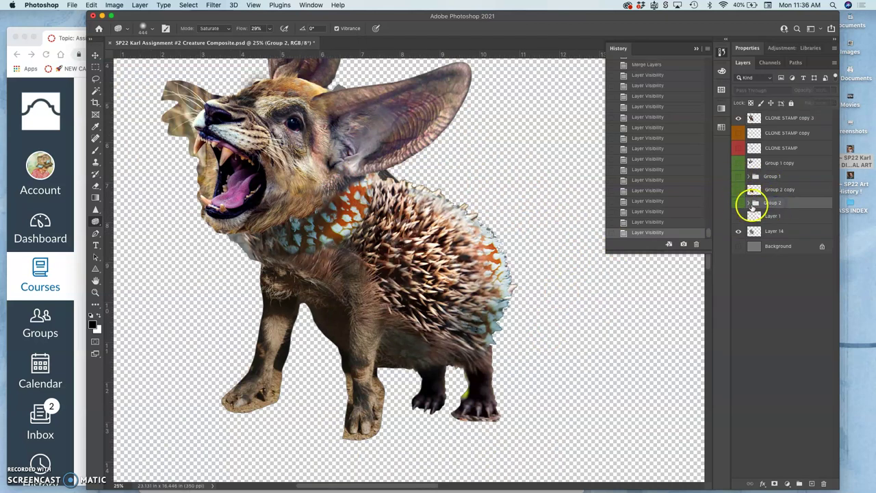
pyautogui.click(739, 204)
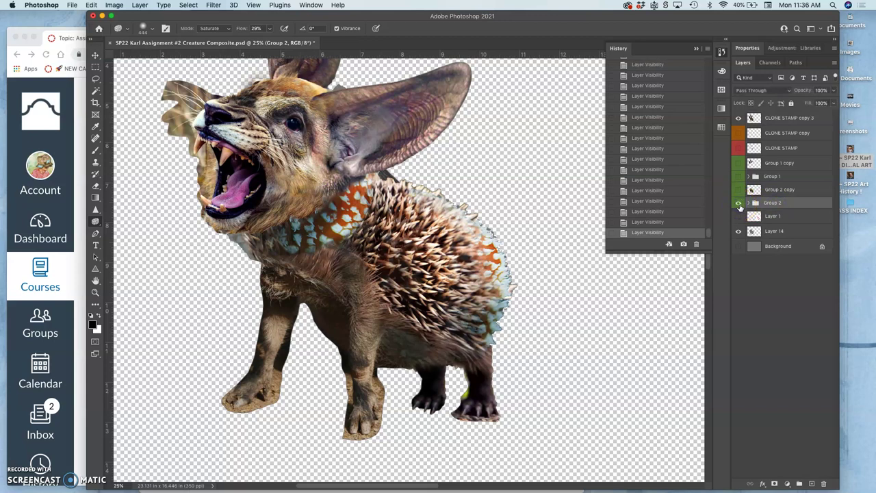
pyautogui.press('super+j')
pyautogui.click(738, 214)
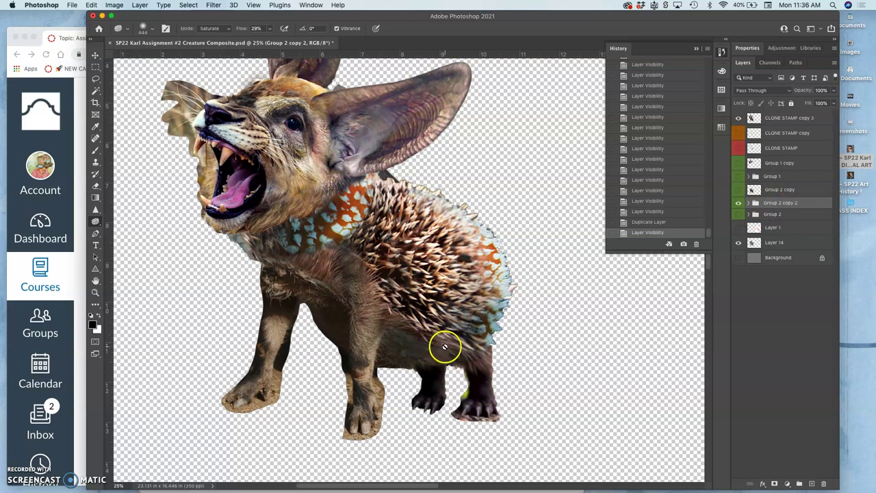
# Step: Merge Layer 14, Group 2 copy 2 and CLONE STAMP copy 3 into one creature layer
pyautogui.click(778, 245)
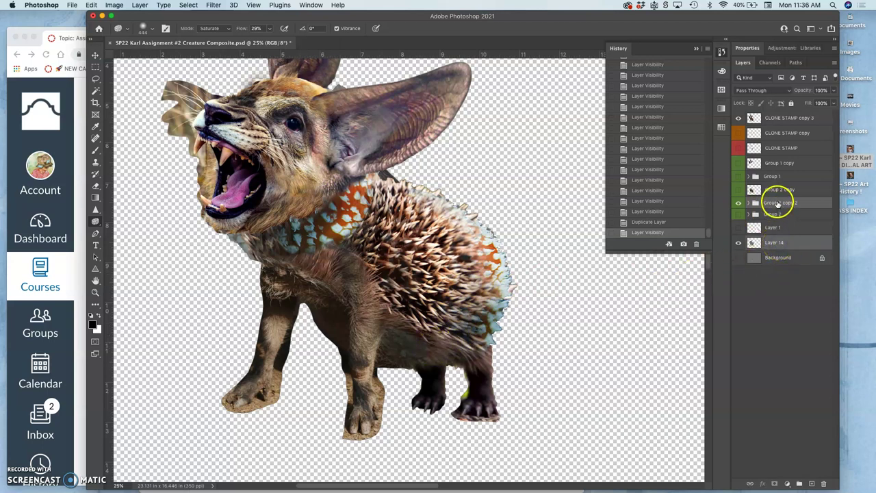
pyautogui.click(776, 120)
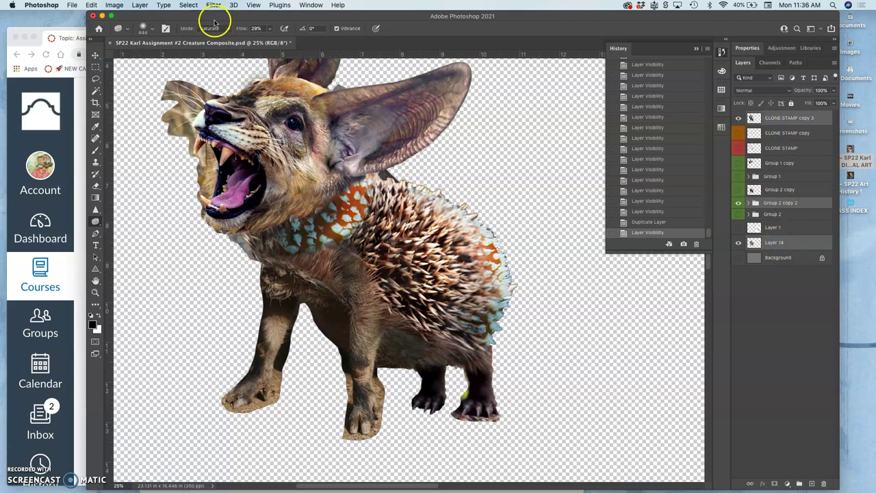
pyautogui.click(140, 5)
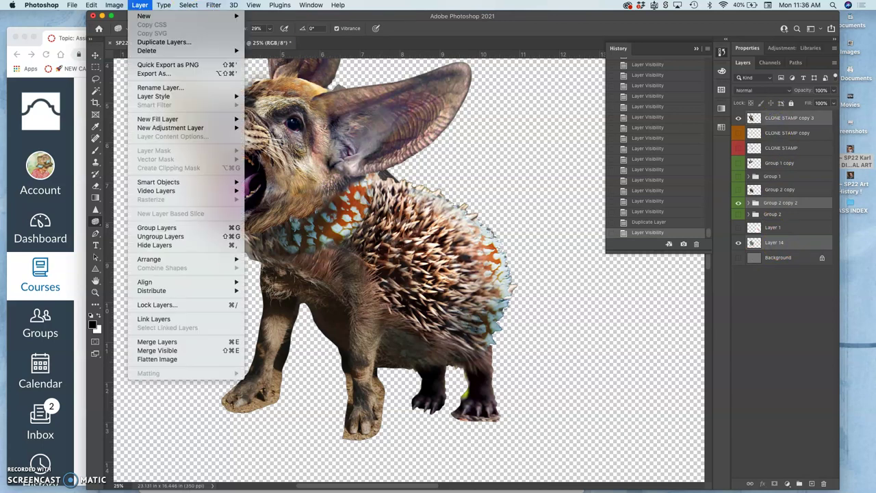
pyautogui.click(170, 341)
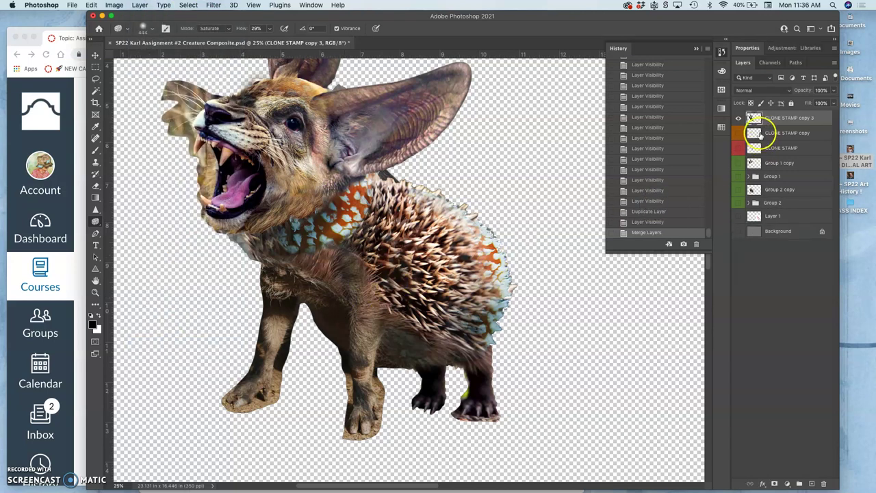
# Step: Check the newly merged full creature by toggling its layer's visibility off and on
pyautogui.click(740, 119)
pyautogui.click(739, 120)
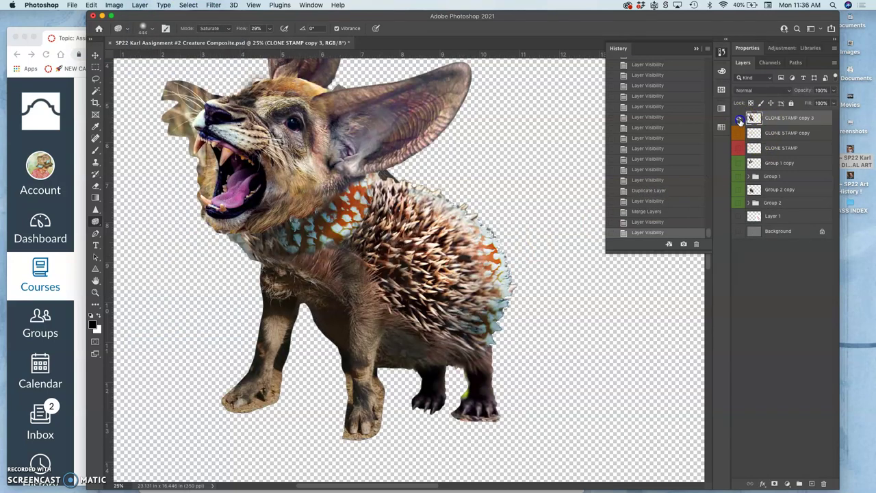
pyautogui.click(740, 120)
pyautogui.click(740, 120)
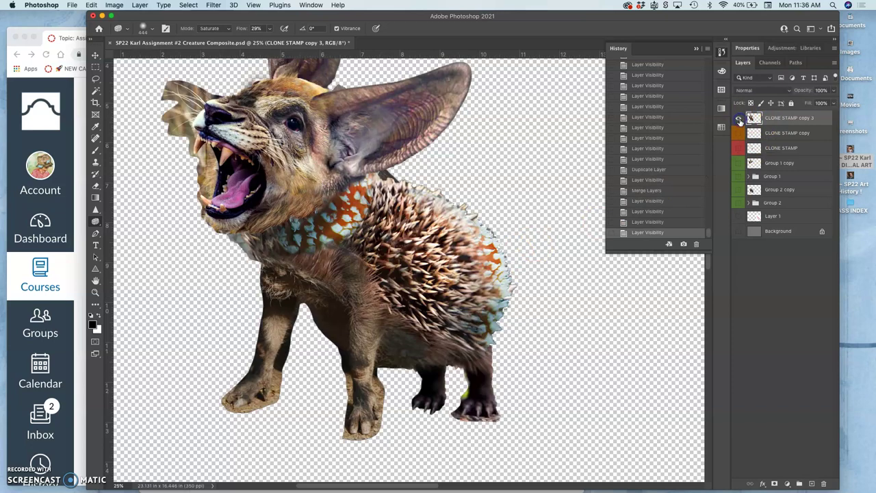
# Step: Show the gray Background layer behind the merged creature
pyautogui.click(740, 233)
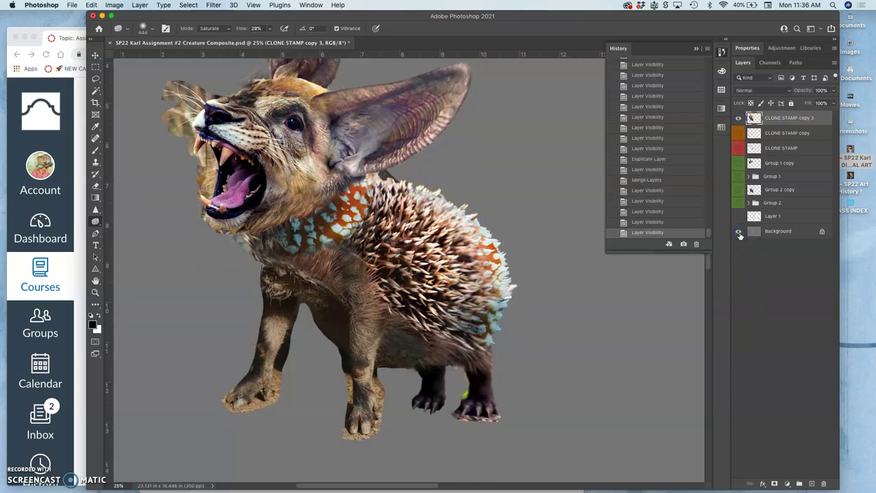
pyautogui.press('super+minus')
pyautogui.click(741, 232)
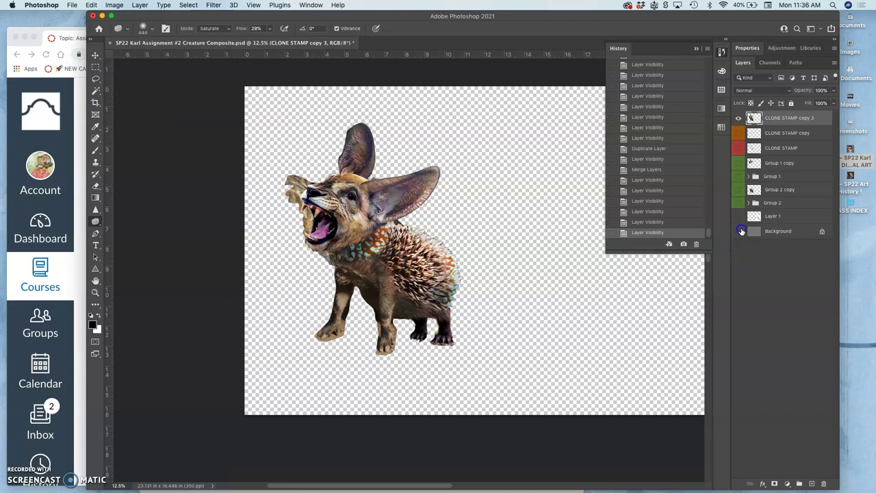
pyautogui.click(741, 232)
# Step: Toggle the red reference sketch on Layer 1 on and off, leaving it hidden
pyautogui.click(739, 217)
pyautogui.click(739, 216)
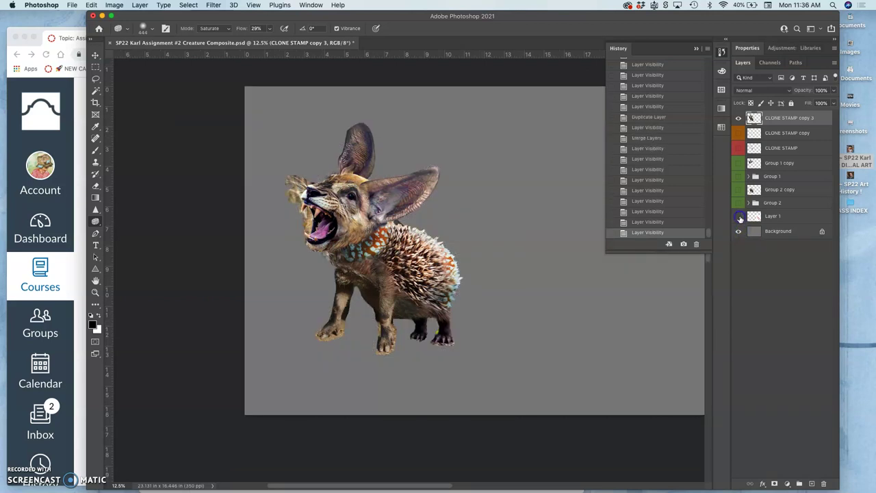
pyautogui.click(740, 216)
pyautogui.click(739, 216)
pyautogui.click(740, 216)
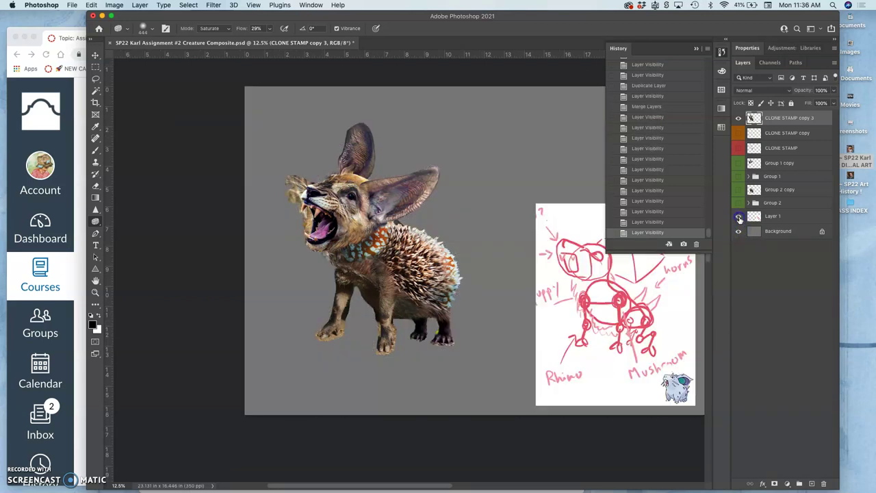
pyautogui.click(739, 217)
# Step: Expand the hidden Group 2 to review its original layers, and collapse it again
pyautogui.click(748, 204)
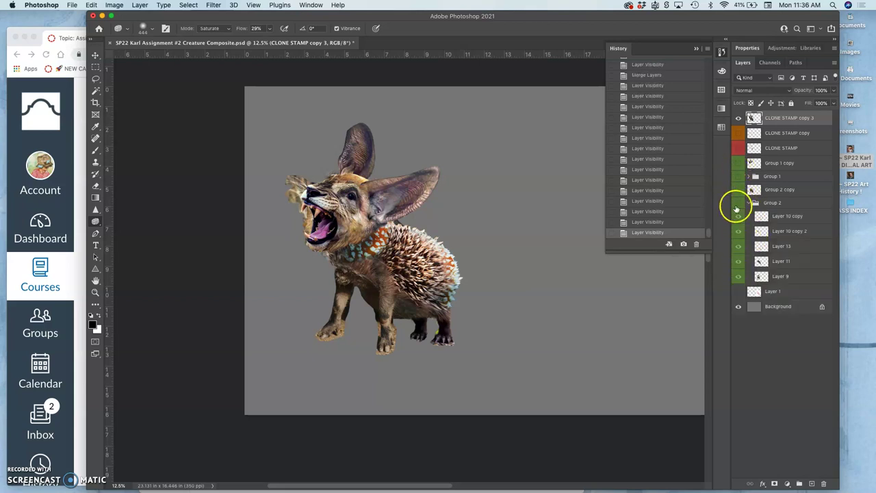
pyautogui.click(734, 231)
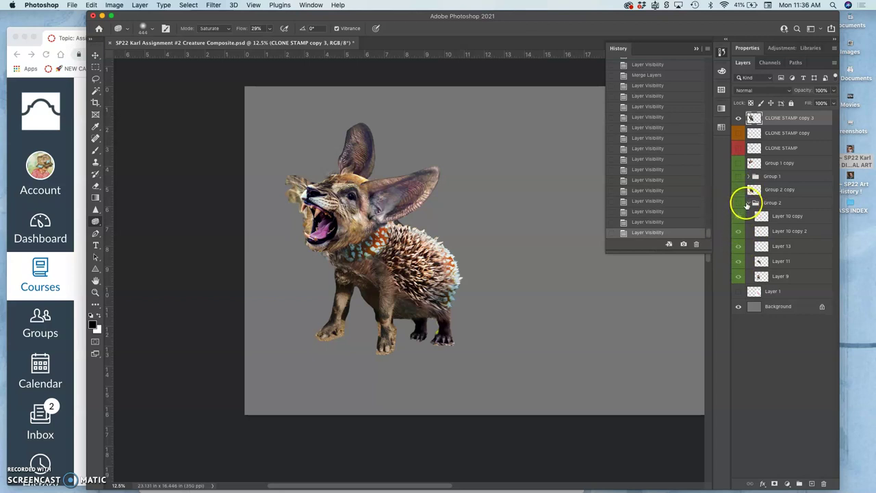
pyautogui.click(747, 204)
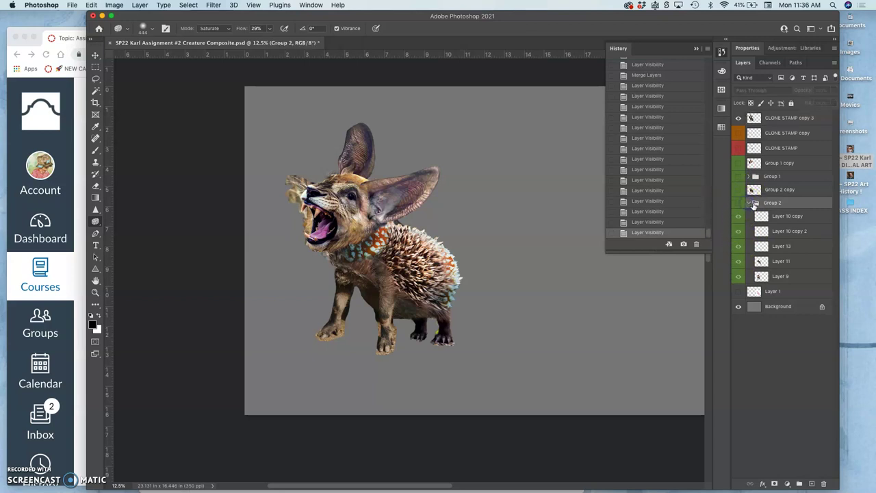
pyautogui.click(749, 203)
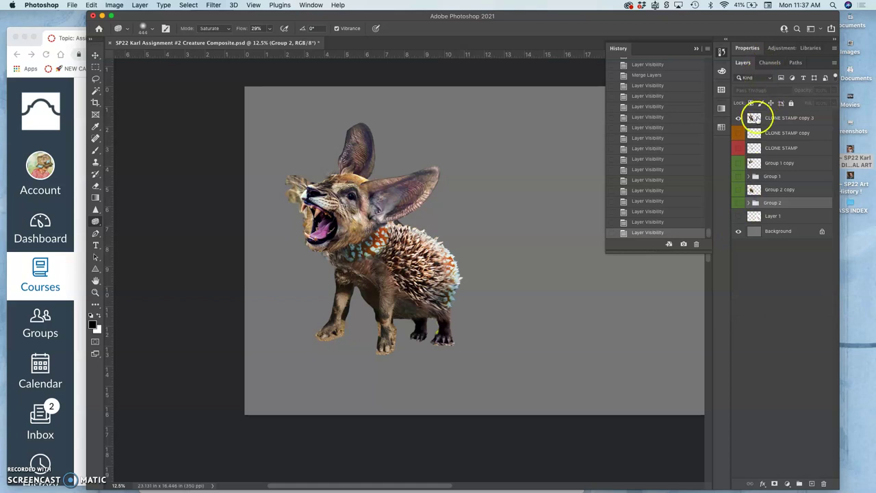
# Step: Toggle the merged creature layer off and on, and save the composite document
pyautogui.click(739, 119)
pyautogui.click(739, 118)
pyautogui.press('cmd+s')
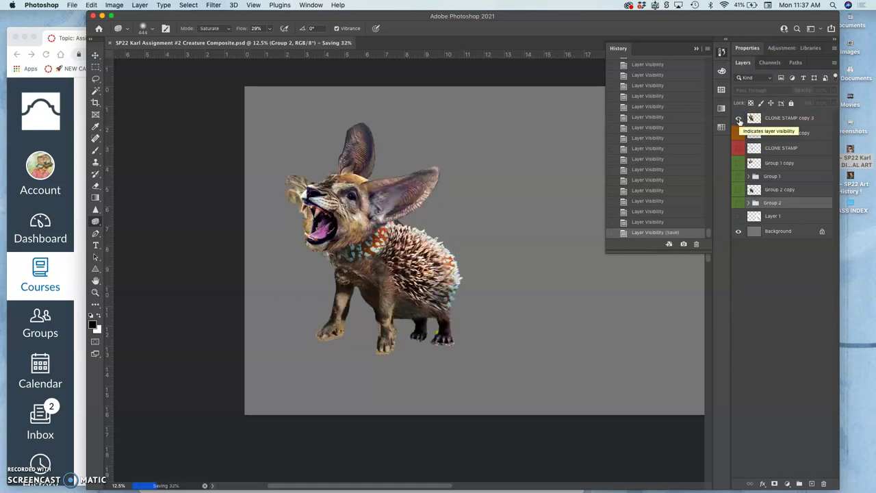
# Step: Lasso the excess edge pixels under the chin and along the throat on CLONE STAMP copy 3, delete them and deselect
pyautogui.click(794, 120)
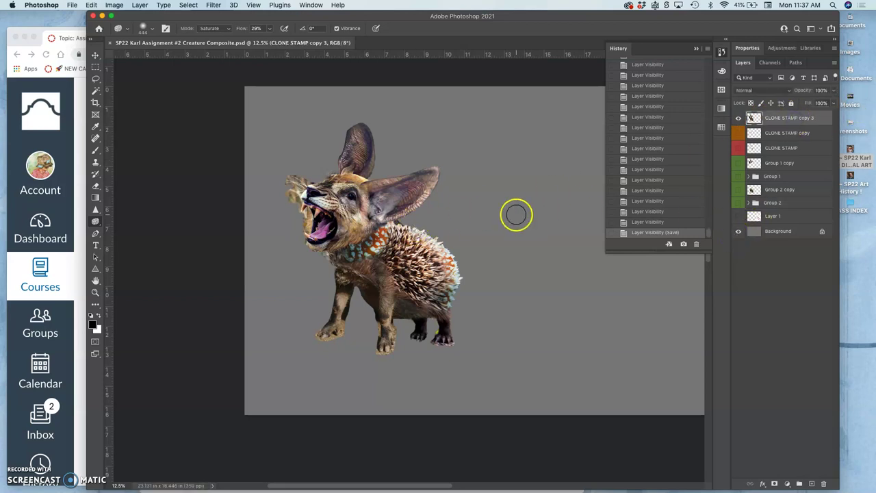
pyautogui.press('super+plus')
pyautogui.press('super+plus')
pyautogui.press('super+plus')
pyautogui.press('super+plus')
pyautogui.hscroll(-5, 516, 218)
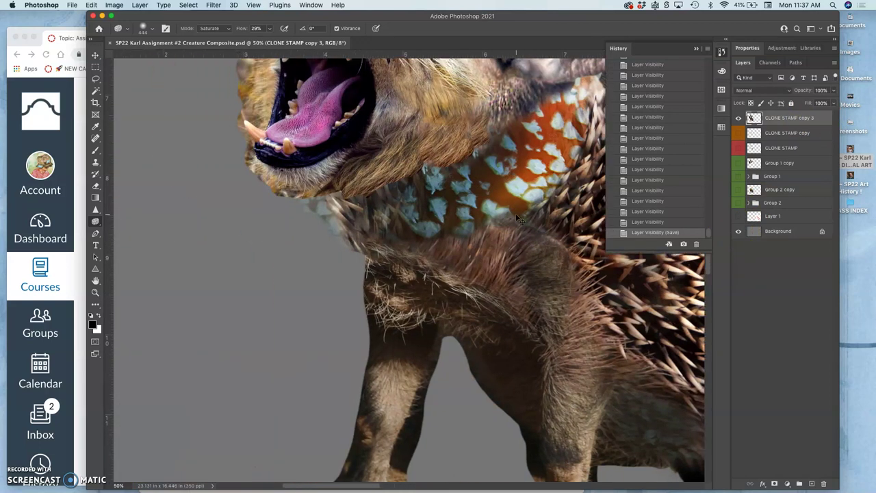
pyautogui.click(96, 80)
pyautogui.press('cmd+equal')
pyautogui.press('cmd+equal')
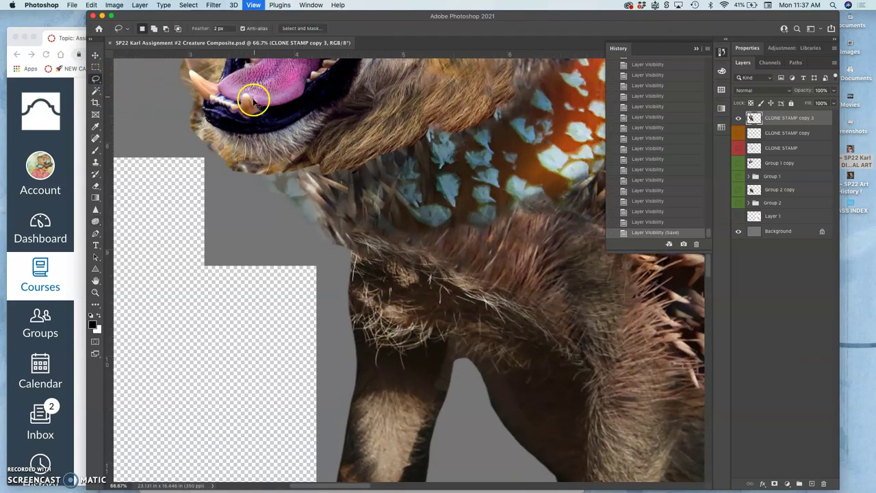
pyautogui.moveTo(241, 110); pyautogui.dragTo(255, 123)
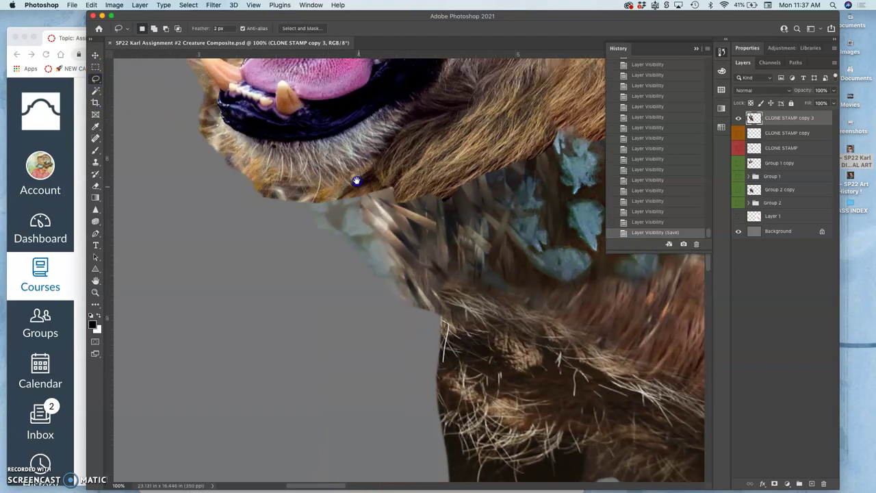
pyautogui.moveTo(357, 181); pyautogui.dragTo(360, 186)
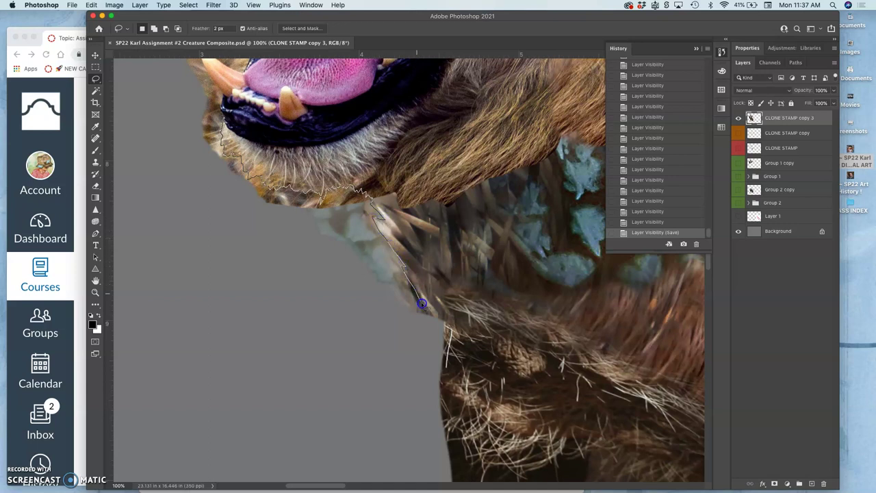
pyautogui.moveTo(443, 321)
pyautogui.mouseDown()
pyautogui.moveTo(393, 371)
pyautogui.moveTo(291, 360)
pyautogui.moveTo(202, 276)
pyautogui.moveTo(171, 195)
pyautogui.moveTo(192, 112)
pyautogui.moveTo(220, 117)
pyautogui.mouseUp()
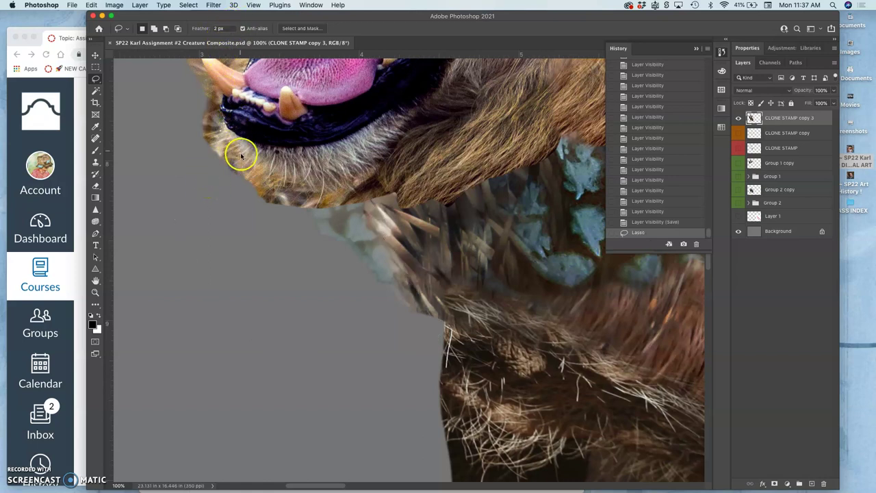
pyautogui.press('Delete')
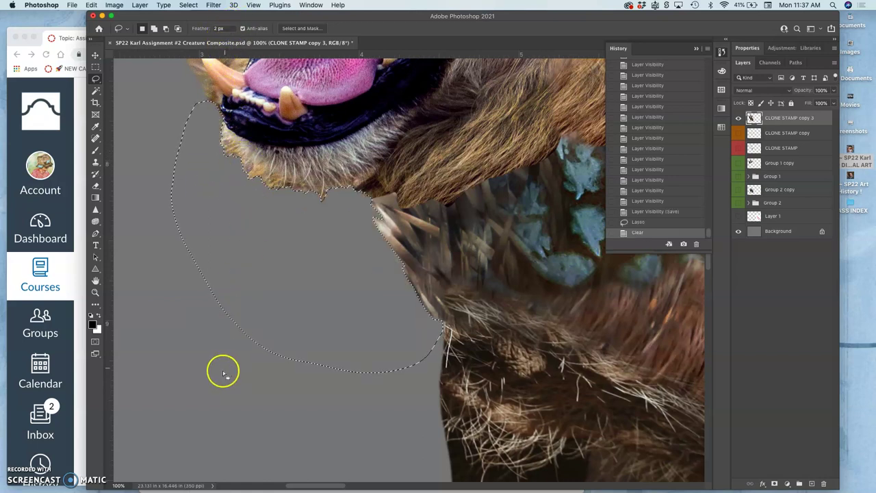
pyautogui.click(222, 370)
# Step: Lasso the leftover edge pixels at the base of the throat on CLONE STAMP copy 3, delete them and deselect
pyautogui.moveTo(328, 215); pyautogui.dragTo(291, 211)
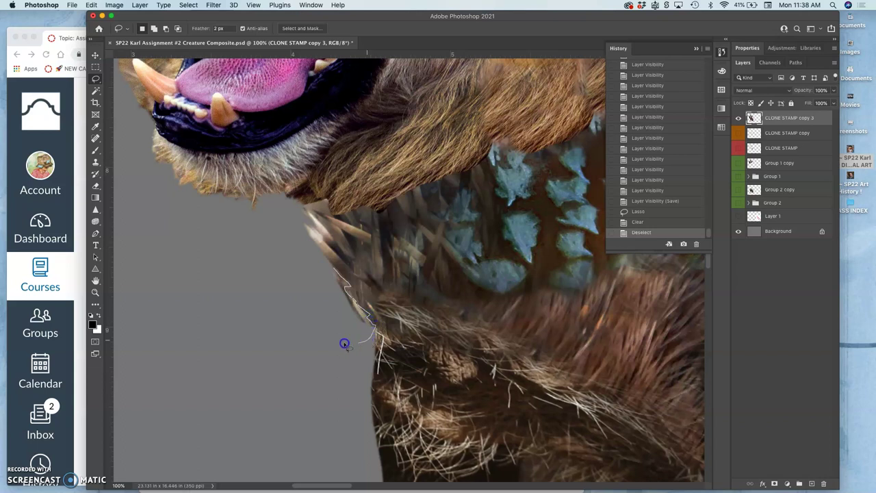
pyautogui.moveTo(345, 343)
pyautogui.mouseDown()
pyautogui.moveTo(305, 321)
pyautogui.moveTo(299, 273)
pyautogui.moveTo(322, 266)
pyautogui.mouseUp()
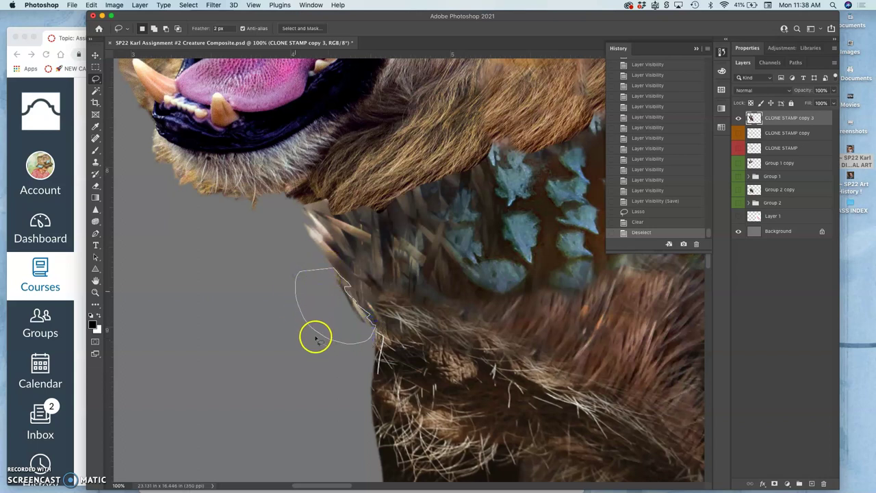
pyautogui.moveTo(315, 337); pyautogui.dragTo(318, 342)
pyautogui.press('BackSpace')
pyautogui.press('super+d')
# Step: Lasso the background in front of the open mouth, tracing the upper fang, the jagged cheek fur and the lower fang down to the lip
pyautogui.moveTo(365, 288); pyautogui.dragTo(370, 295)
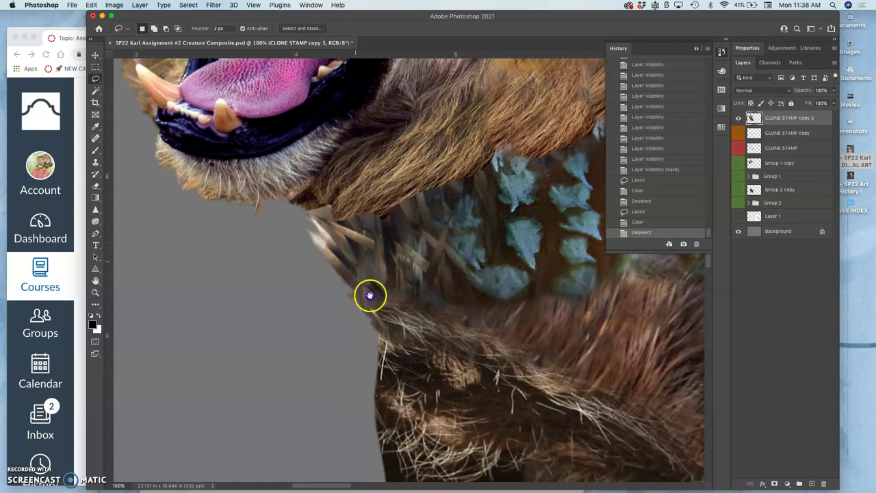
pyautogui.scroll(10, 369, 295)
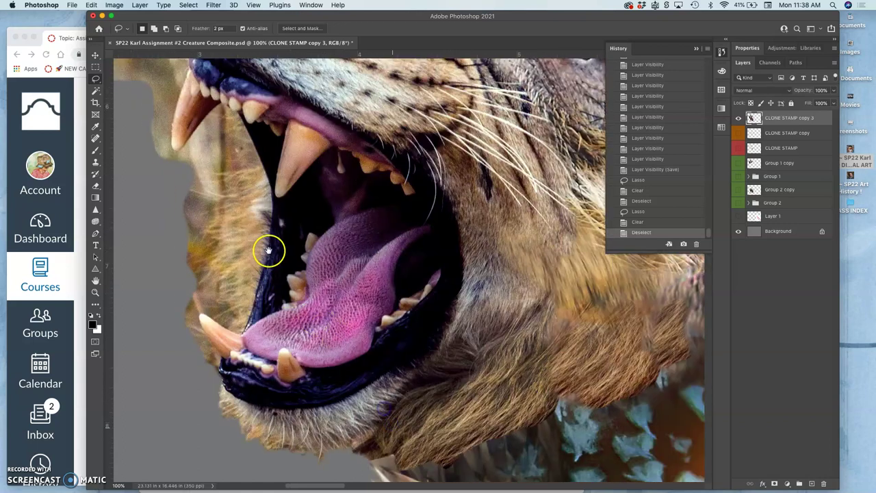
pyautogui.scroll(5, 268, 251)
pyautogui.hscroll(-8, 268, 251)
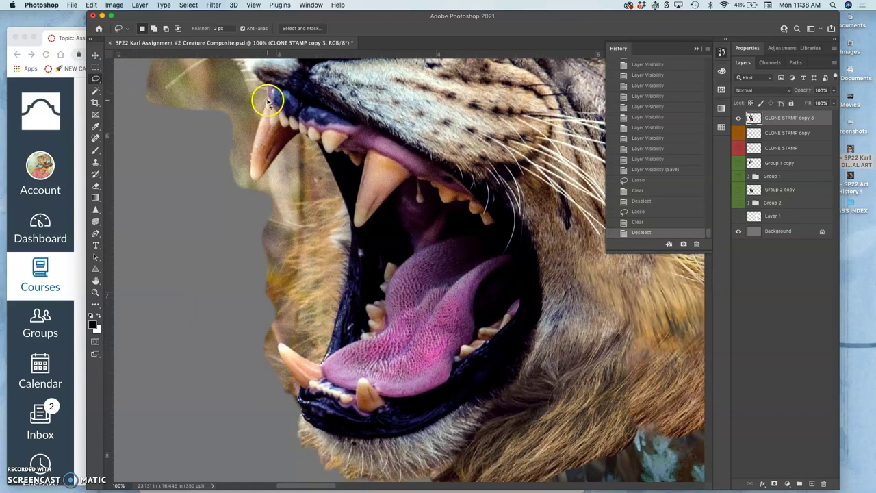
pyautogui.moveTo(268, 101); pyautogui.dragTo(251, 171)
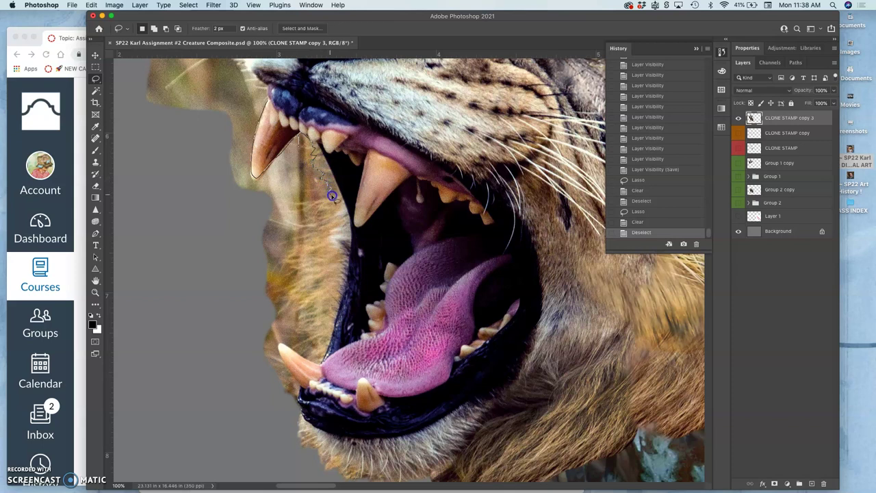
pyautogui.moveTo(333, 220)
pyautogui.mouseDown()
pyautogui.moveTo(314, 269)
pyautogui.moveTo(323, 269)
pyautogui.moveTo(319, 300)
pyautogui.mouseUp()
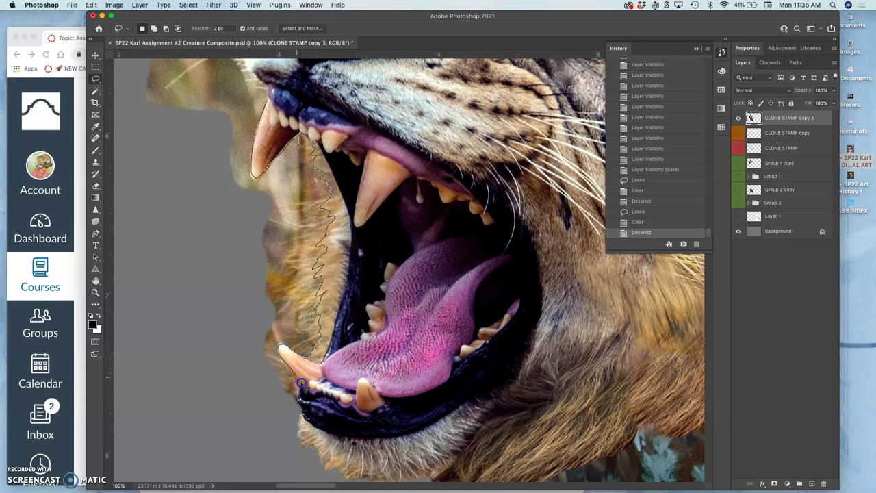
pyautogui.moveTo(299, 409)
pyautogui.mouseDown()
pyautogui.moveTo(275, 419)
pyautogui.moveTo(220, 391)
pyautogui.moveTo(170, 332)
pyautogui.moveTo(167, 256)
pyautogui.moveTo(193, 212)
pyautogui.moveTo(197, 172)
pyautogui.mouseUp()
pyautogui.moveTo(218, 110); pyautogui.dragTo(241, 123)
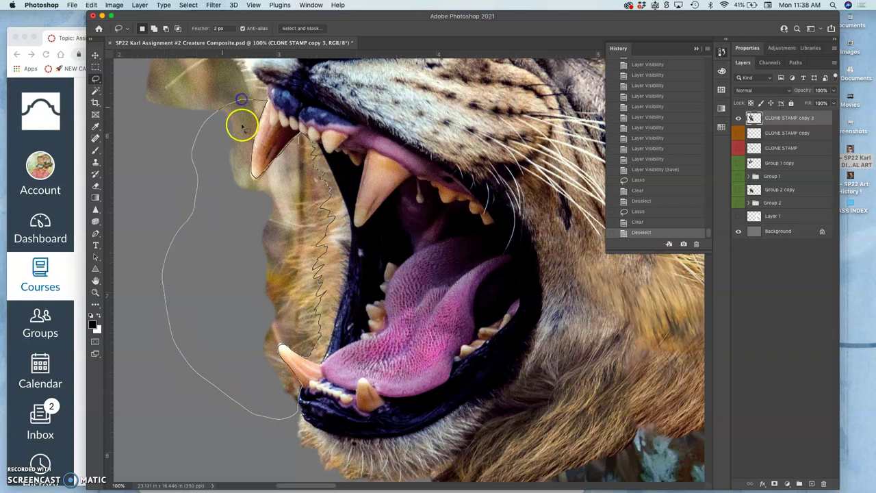
# Step: Refine the selection closely around the lower fang and lip with subtracting and adding Lasso passes, and delete the selected background
pyautogui.press('super+plus')
pyautogui.press('super+plus')
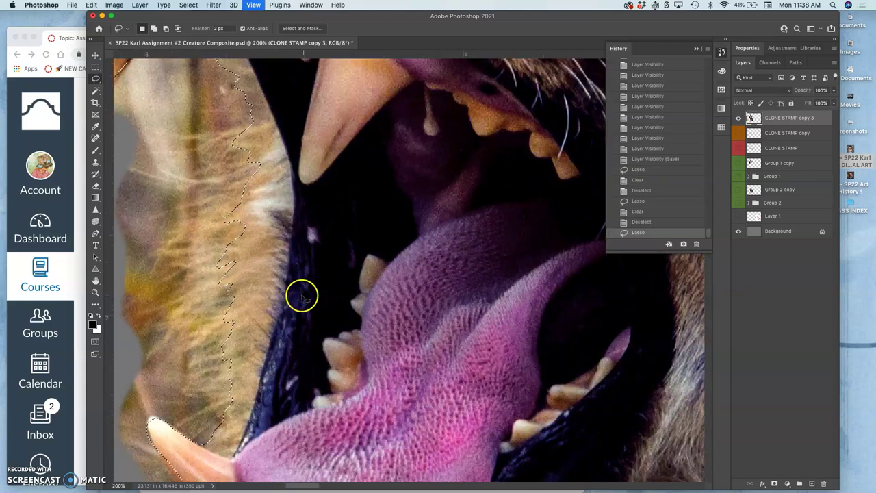
pyautogui.moveTo(270, 305)
pyautogui.mouseDown()
pyautogui.moveTo(356, 188)
pyautogui.moveTo(440, 100)
pyautogui.mouseUp()
pyautogui.scroll(-2, 349, 239)
pyautogui.hscroll(-2, 349, 240)
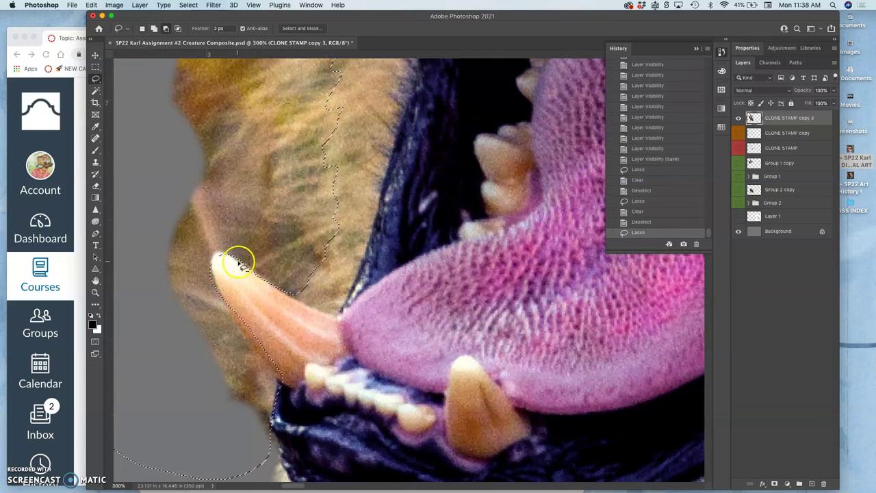
pyautogui.moveTo(220, 254)
pyautogui.mouseDown()
pyautogui.moveTo(213, 260)
pyautogui.moveTo(221, 274)
pyautogui.moveTo(230, 261)
pyautogui.mouseUp()
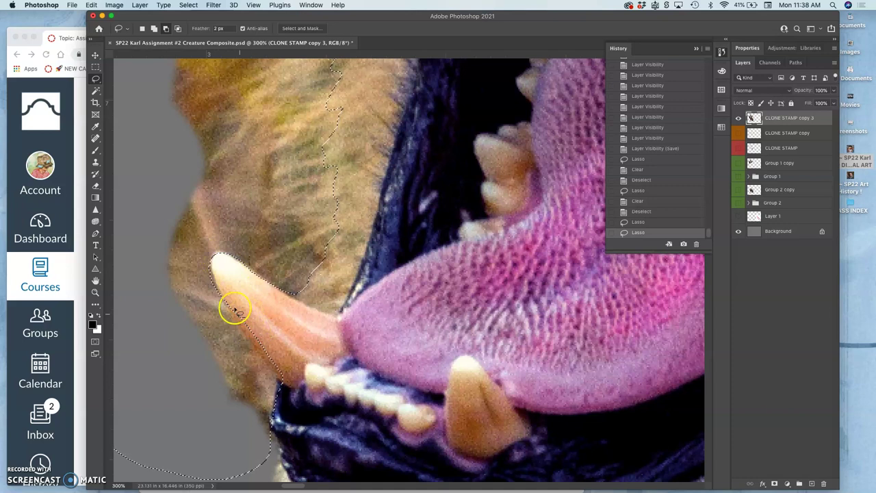
pyautogui.moveTo(224, 299); pyautogui.dragTo(224, 299)
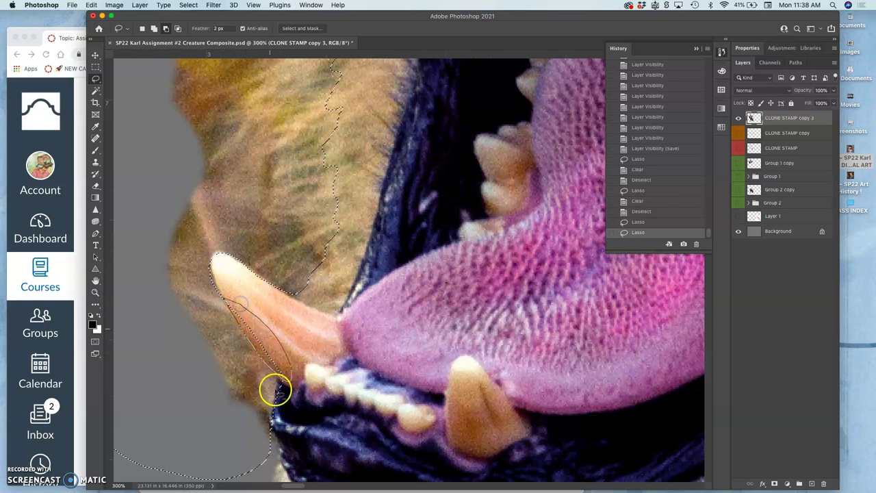
pyautogui.moveTo(282, 396); pyautogui.dragTo(285, 385)
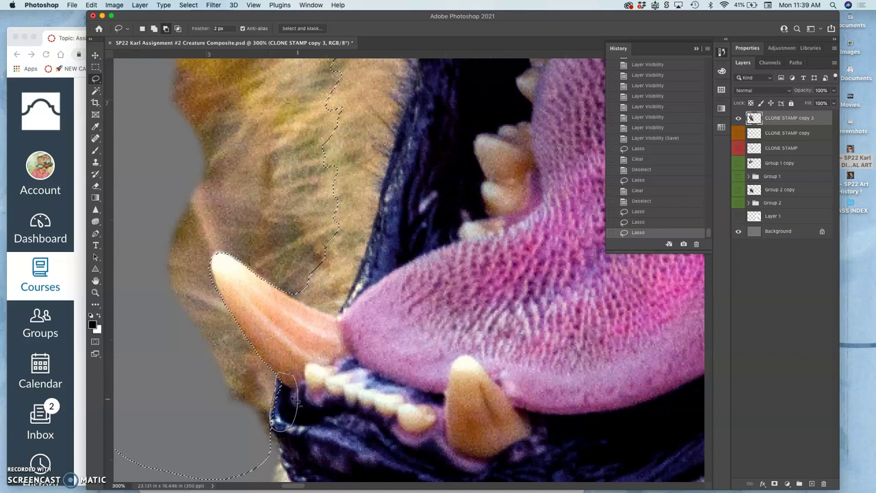
pyautogui.moveTo(295, 401)
pyautogui.mouseDown()
pyautogui.moveTo(289, 336)
pyautogui.moveTo(278, 321)
pyautogui.mouseUp()
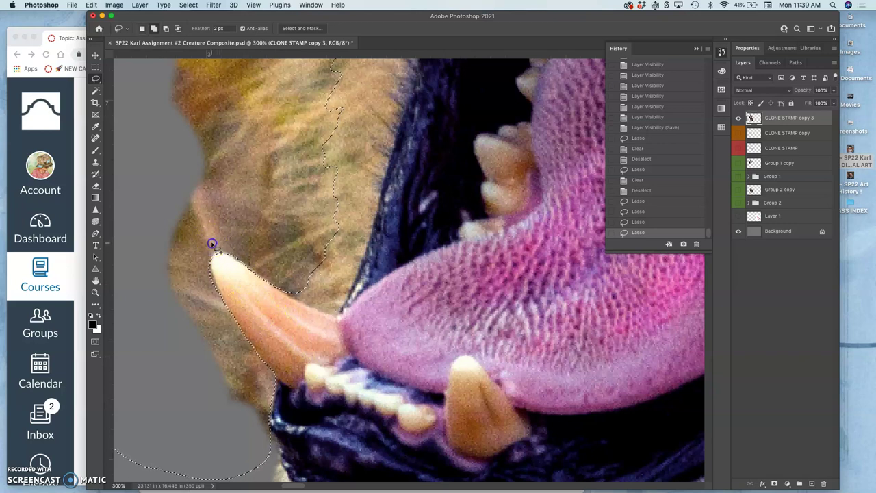
pyautogui.moveTo(212, 243)
pyautogui.mouseDown()
pyautogui.moveTo(229, 311)
pyautogui.moveTo(225, 328)
pyautogui.moveTo(190, 282)
pyautogui.moveTo(200, 244)
pyautogui.mouseUp()
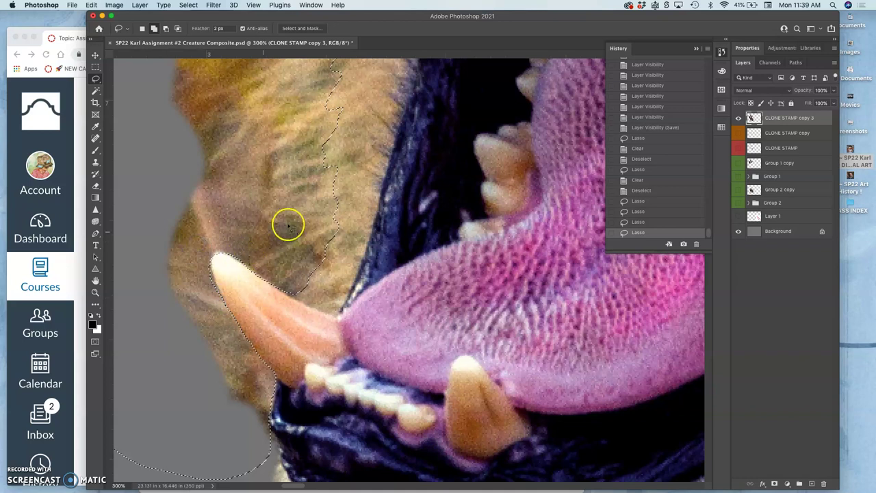
pyautogui.press('Delete')
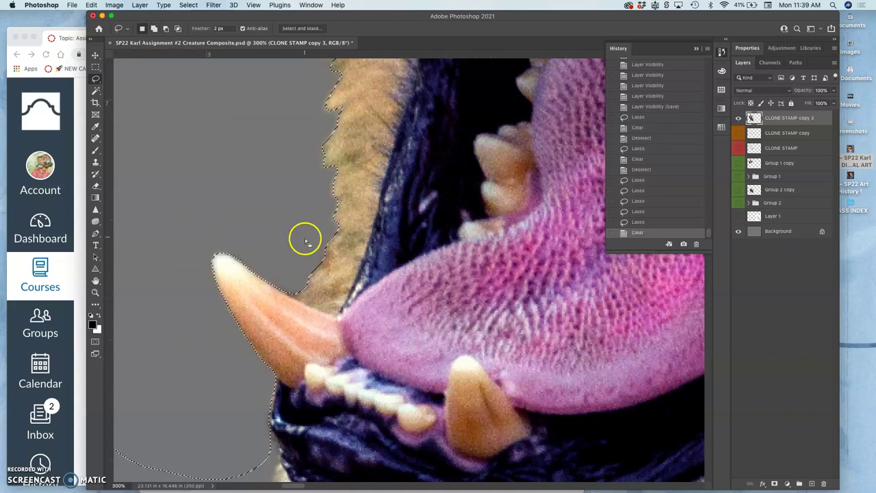
# Step: Deselect the cleared area, then lasso and delete the excess pixels along the inner edge of the front upper fang and deselect
pyautogui.moveTo(292, 203); pyautogui.dragTo(313, 340)
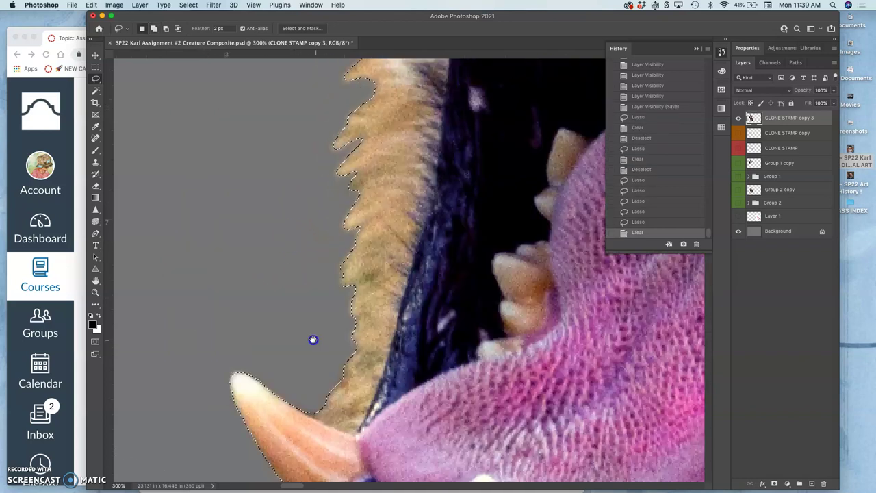
pyautogui.moveTo(363, 179); pyautogui.dragTo(354, 305)
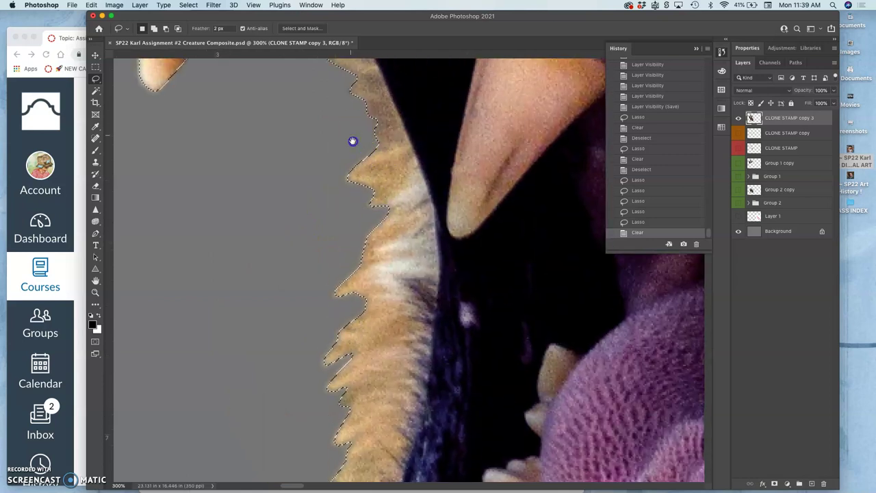
pyautogui.moveTo(353, 141); pyautogui.dragTo(407, 256)
pyautogui.moveTo(373, 68); pyautogui.dragTo(381, 181)
pyautogui.moveTo(364, 149); pyautogui.dragTo(393, 198)
pyautogui.moveTo(391, 157); pyautogui.dragTo(404, 198)
pyautogui.hotkey('ctrl', 'd')
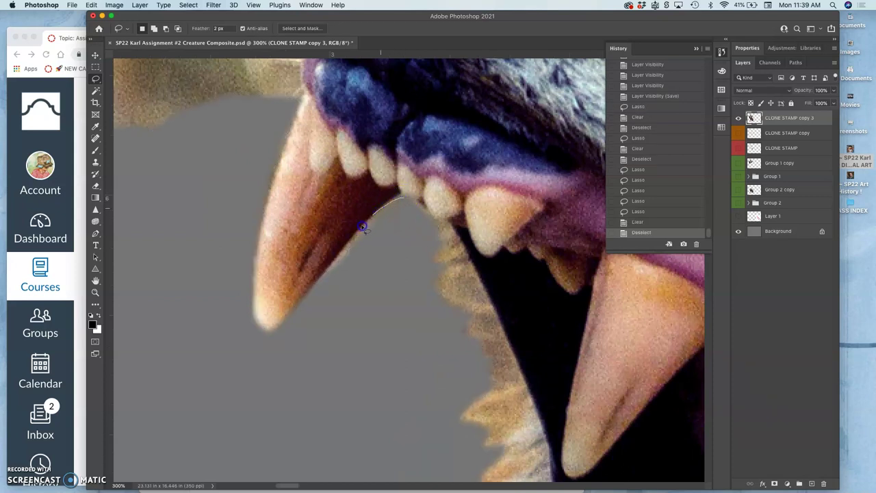
pyautogui.moveTo(315, 286)
pyautogui.mouseDown()
pyautogui.moveTo(359, 263)
pyautogui.moveTo(402, 204)
pyautogui.moveTo(390, 236)
pyautogui.mouseUp()
pyautogui.press('Delete')
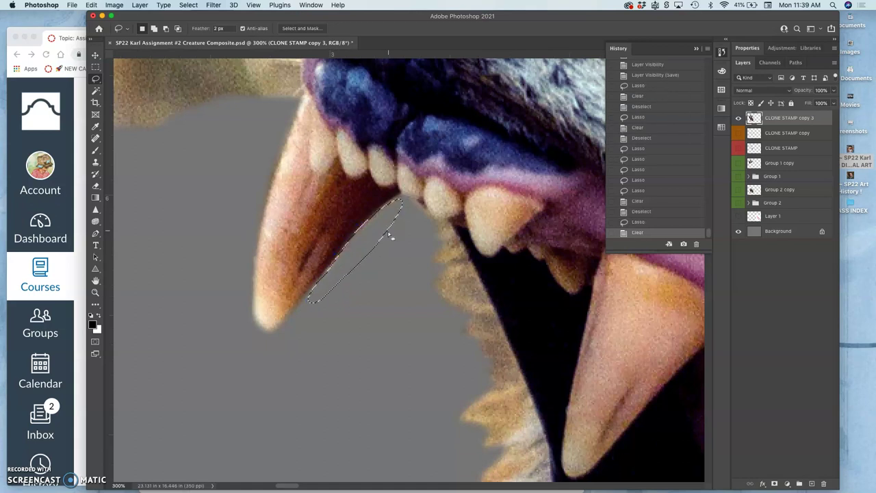
pyautogui.click(374, 277)
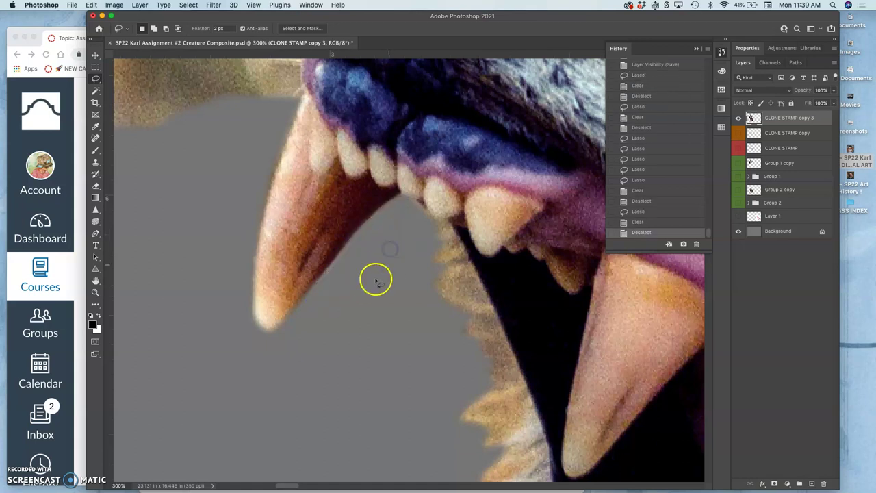
# Step: Try to remove the whisker background with a rectangular Object Selection, undo the deletion, and deselect with the Lasso tool active
pyautogui.moveTo(349, 260); pyautogui.dragTo(458, 380)
pyautogui.moveTo(331, 241); pyautogui.dragTo(363, 331)
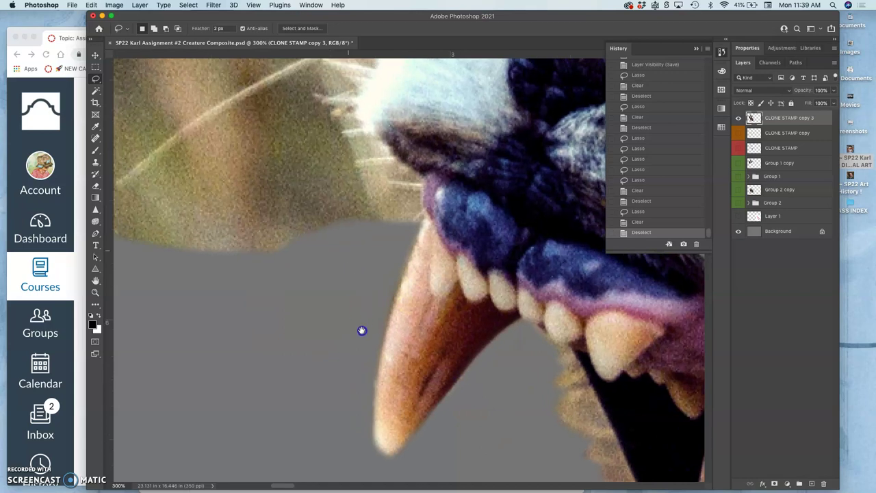
pyautogui.press('super+minus')
pyautogui.press('super+minus')
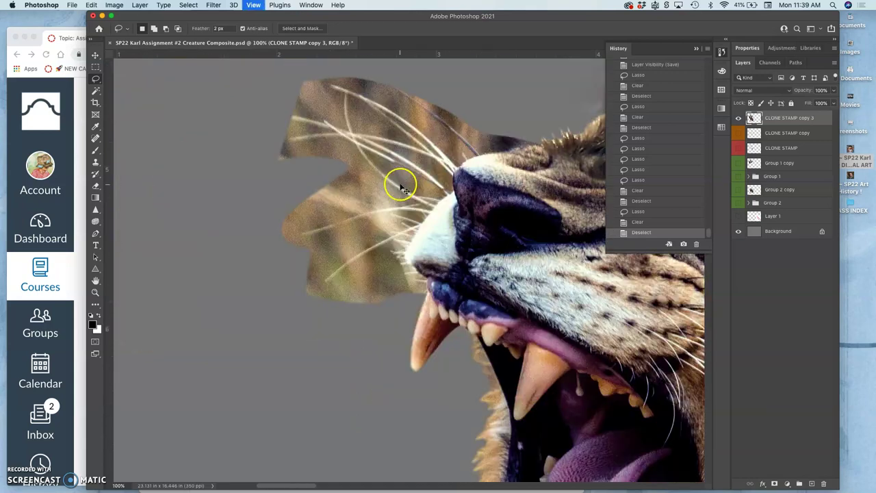
pyautogui.hscroll(5, 384, 205)
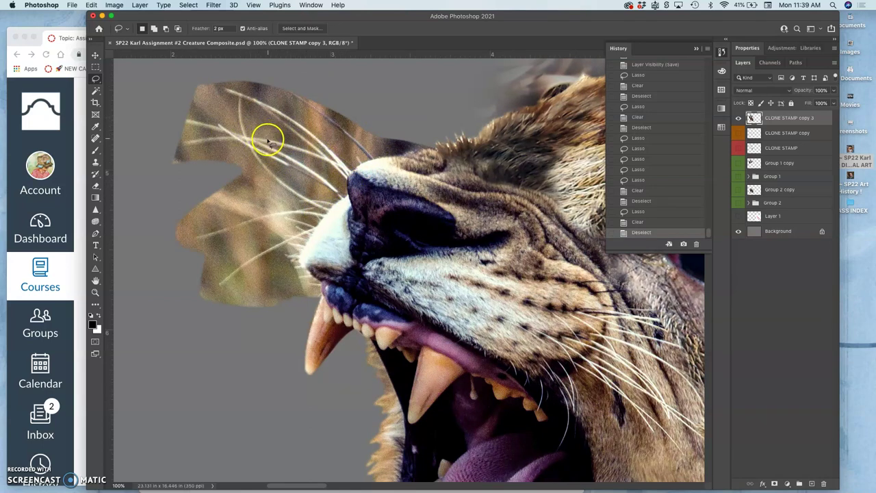
pyautogui.click(96, 79)
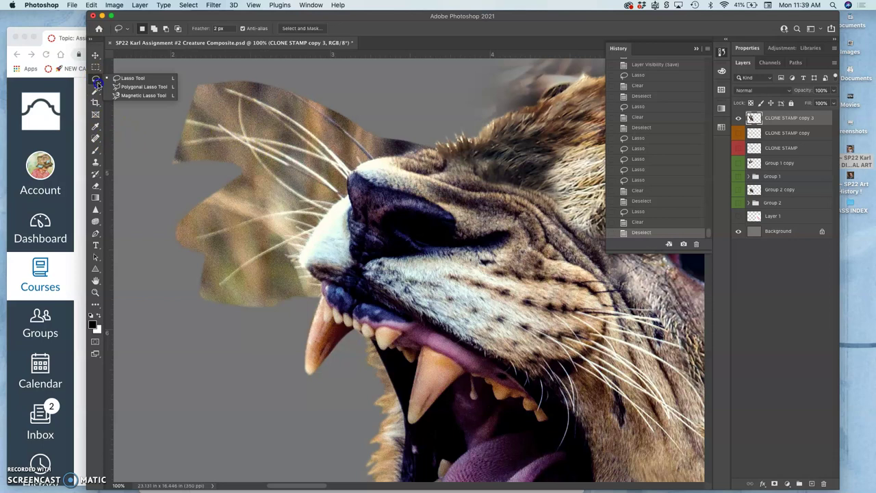
pyautogui.click(99, 91)
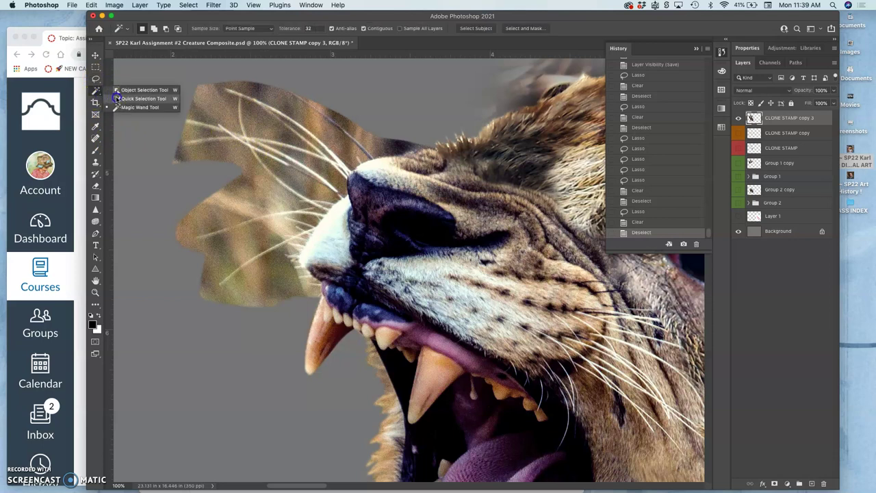
pyautogui.click(124, 91)
pyautogui.moveTo(189, 73)
pyautogui.mouseDown()
pyautogui.moveTo(224, 110)
pyautogui.moveTo(279, 229)
pyautogui.moveTo(293, 313)
pyautogui.mouseUp()
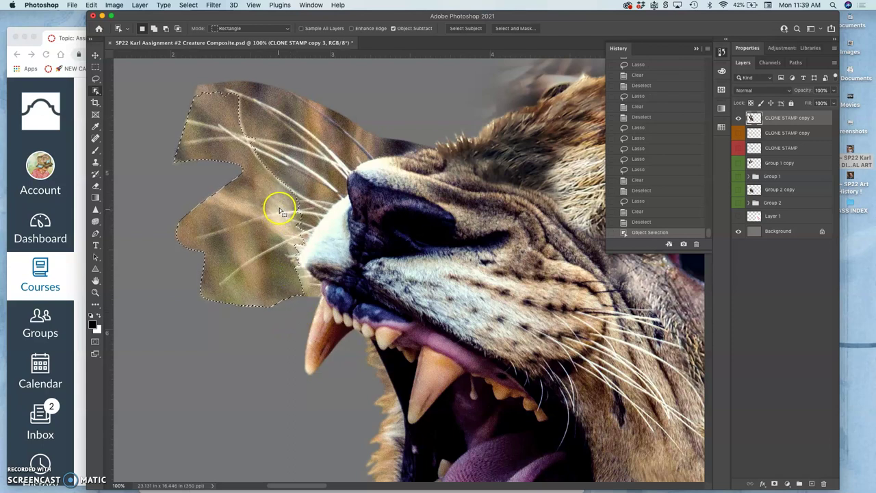
pyautogui.press('Delete')
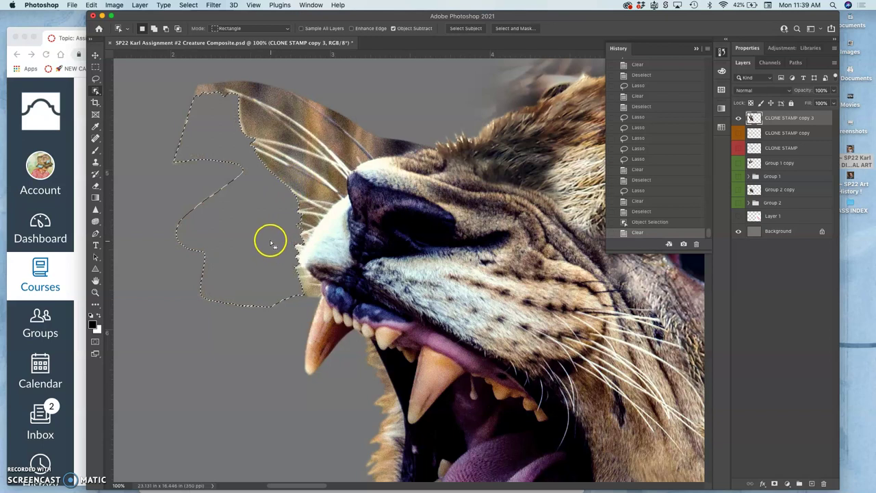
pyautogui.press('super+z')
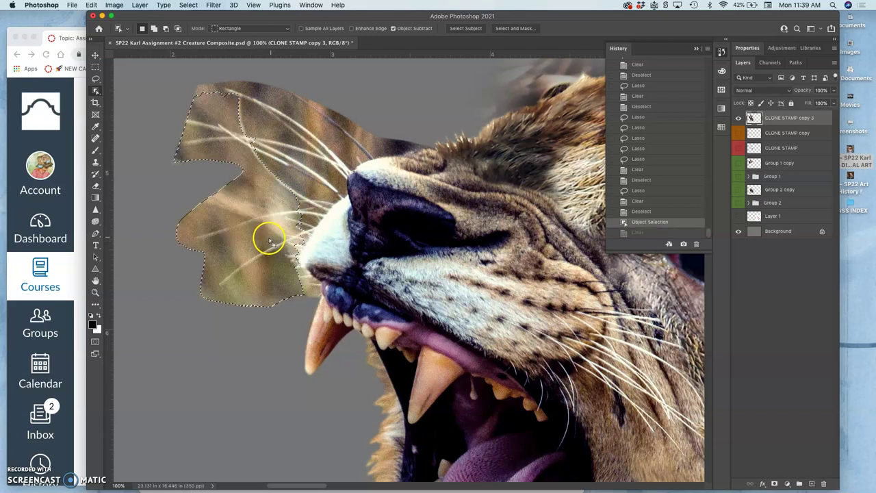
pyautogui.click(96, 79)
pyautogui.click(135, 143)
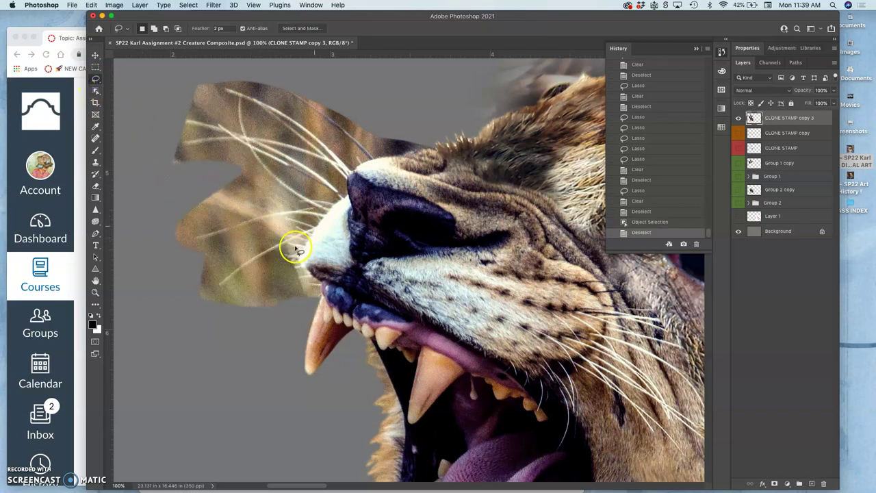
# Step: Lasso the background below the nose down to the upper fang, tracing around the short lower whiskers, delete it and deselect
pyautogui.press('super+plus')
pyautogui.press('super+plus')
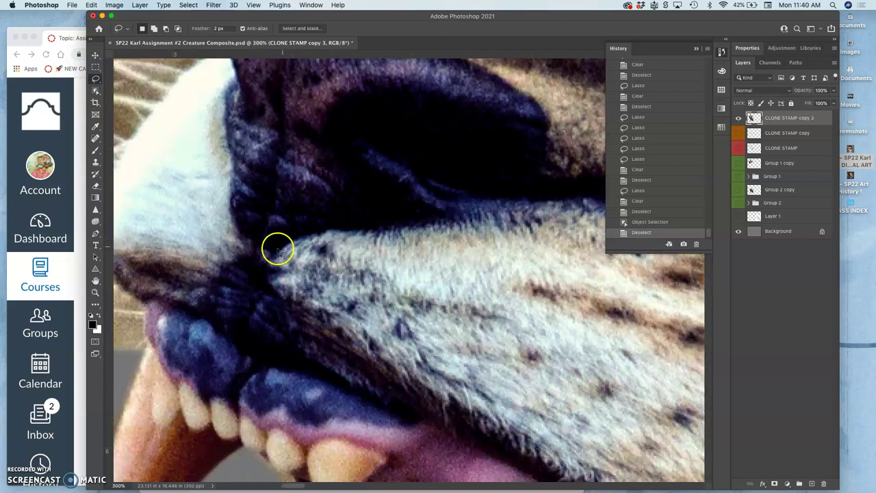
pyautogui.press('space')
pyautogui.moveTo(252, 244)
pyautogui.mouseDown()
pyautogui.moveTo(356, 198)
pyautogui.moveTo(450, 192)
pyautogui.mouseUp()
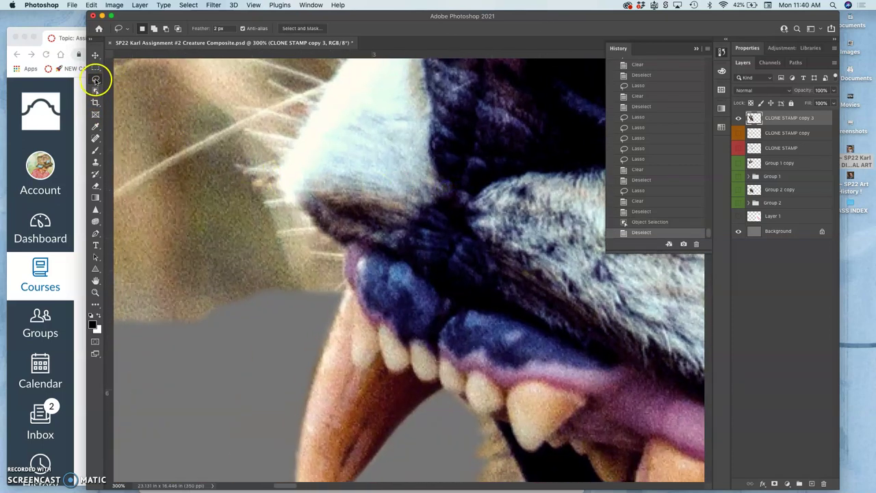
pyautogui.moveTo(343, 262)
pyautogui.mouseDown()
pyautogui.moveTo(336, 289)
pyautogui.moveTo(349, 287)
pyautogui.moveTo(331, 303)
pyautogui.moveTo(222, 346)
pyautogui.moveTo(132, 338)
pyautogui.moveTo(158, 274)
pyautogui.moveTo(248, 221)
pyautogui.moveTo(304, 215)
pyautogui.moveTo(309, 224)
pyautogui.moveTo(281, 232)
pyautogui.moveTo(315, 231)
pyautogui.moveTo(338, 250)
pyautogui.moveTo(309, 253)
pyautogui.moveTo(342, 262)
pyautogui.mouseUp()
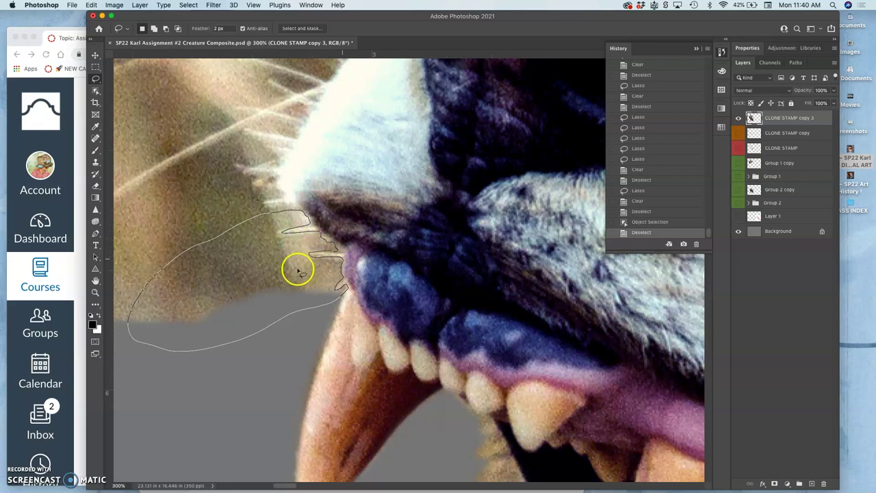
pyautogui.press('Delete')
pyautogui.hotkey('ctrl', 'd')
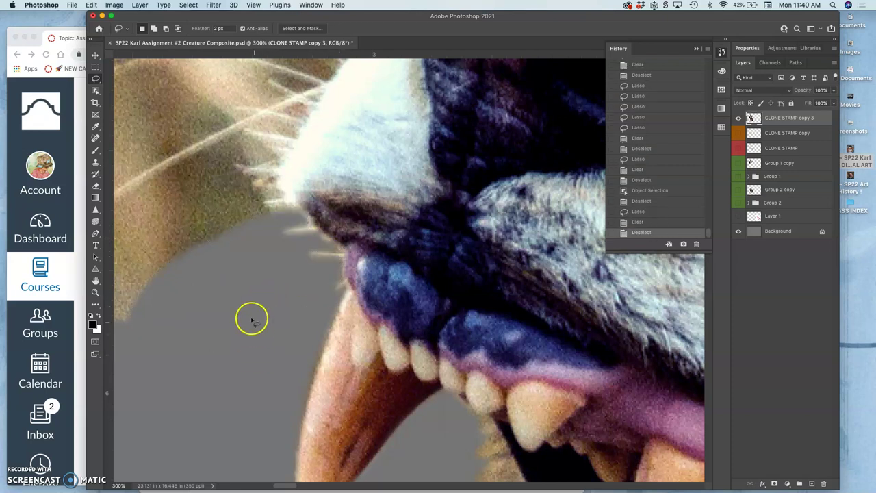
pyautogui.moveTo(313, 293); pyautogui.dragTo(417, 360)
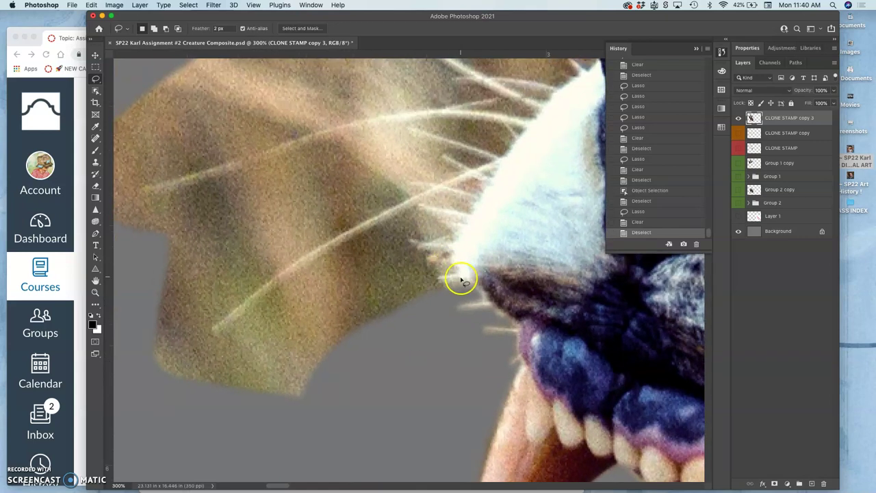
# Step: Lasso the background below the long lower whisker, tracing around the short whiskers beside the muzzle, delete it and deselect
pyautogui.moveTo(456, 282); pyautogui.dragTo(455, 282)
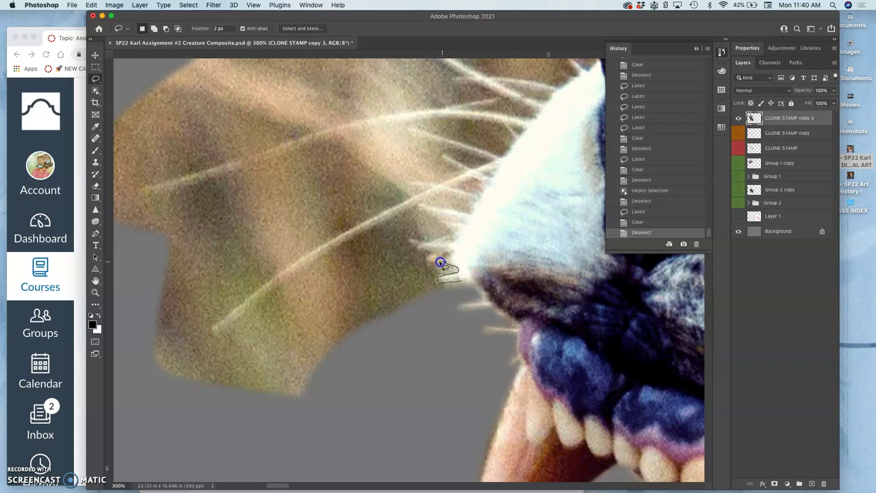
pyautogui.moveTo(434, 255)
pyautogui.mouseDown()
pyautogui.moveTo(448, 251)
pyautogui.moveTo(434, 248)
pyautogui.mouseUp()
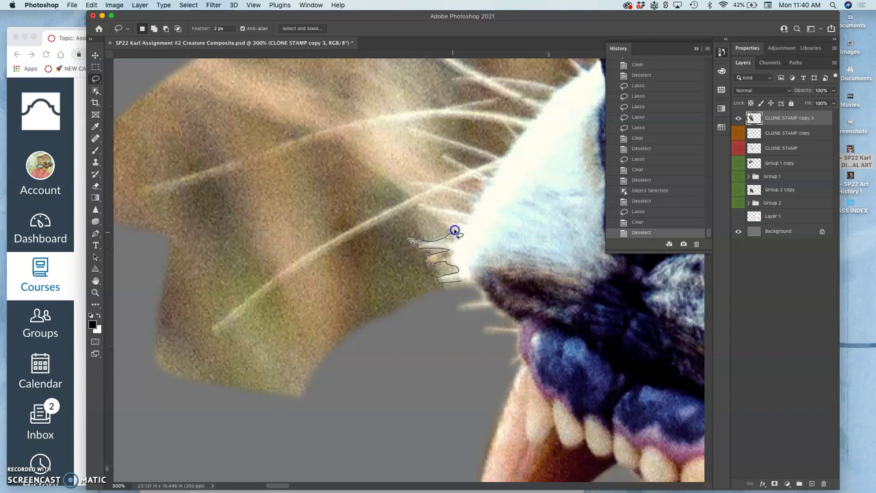
pyautogui.moveTo(439, 223)
pyautogui.mouseDown()
pyautogui.moveTo(467, 220)
pyautogui.moveTo(420, 204)
pyautogui.moveTo(467, 211)
pyautogui.moveTo(472, 199)
pyautogui.moveTo(439, 192)
pyautogui.moveTo(392, 213)
pyautogui.mouseUp()
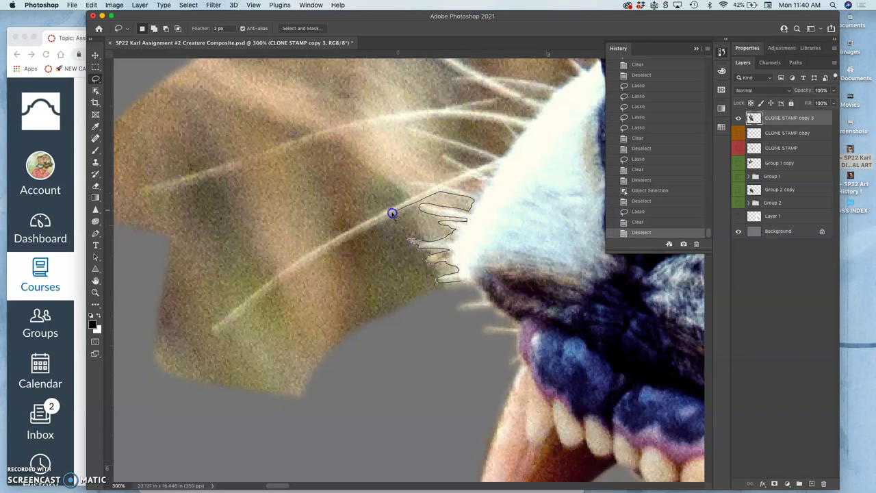
pyautogui.moveTo(336, 246); pyautogui.dragTo(308, 263)
pyautogui.moveTo(267, 298)
pyautogui.mouseDown()
pyautogui.moveTo(205, 385)
pyautogui.moveTo(245, 444)
pyautogui.moveTo(378, 404)
pyautogui.moveTo(426, 332)
pyautogui.mouseUp()
pyautogui.press('Delete')
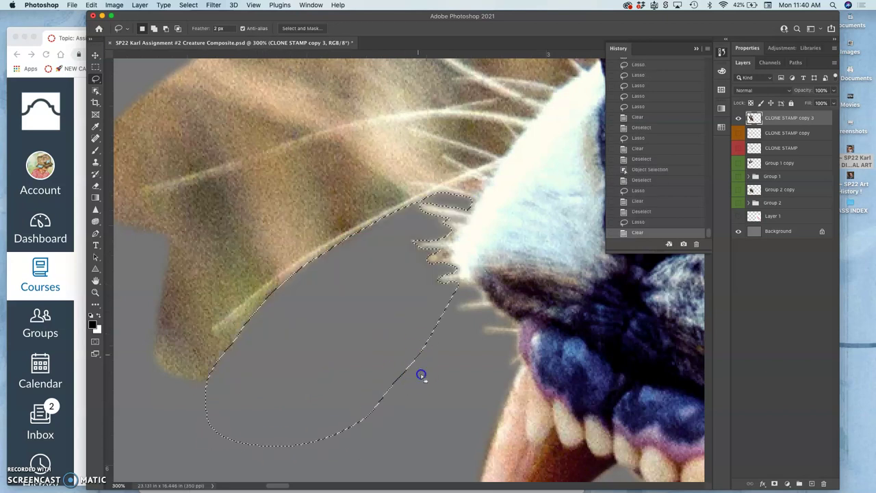
pyautogui.click(333, 251)
# Step: Lasso and delete the background around the long lower whisker's outer end and the small patch under its root, deselecting after each deletion
pyautogui.moveTo(359, 233)
pyautogui.mouseDown()
pyautogui.moveTo(253, 296)
pyautogui.moveTo(374, 199)
pyautogui.moveTo(214, 224)
pyautogui.moveTo(158, 258)
pyautogui.moveTo(117, 398)
pyautogui.moveTo(312, 360)
pyautogui.moveTo(360, 274)
pyautogui.mouseUp()
pyautogui.press('Delete')
pyautogui.hotkey('ctrl', 'd')
pyautogui.moveTo(477, 175)
pyautogui.mouseDown()
pyautogui.moveTo(457, 183)
pyautogui.moveTo(475, 191)
pyautogui.moveTo(478, 182)
pyautogui.mouseUp()
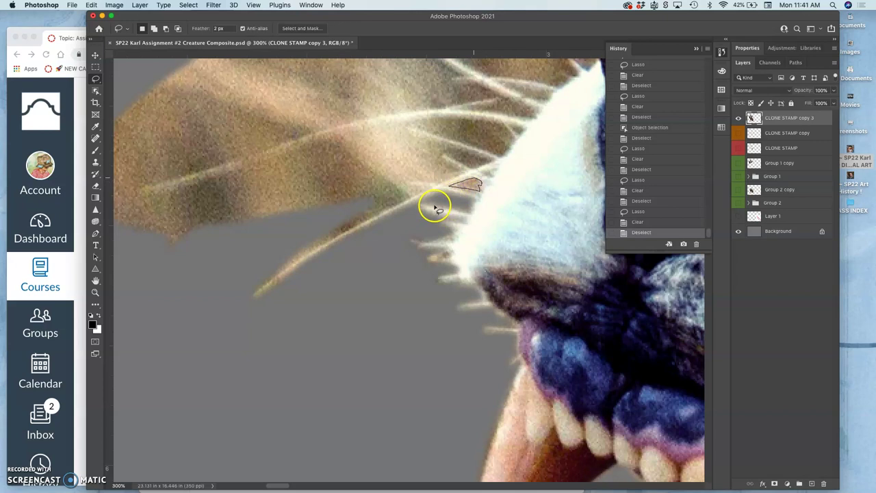
pyautogui.press('BackSpace')
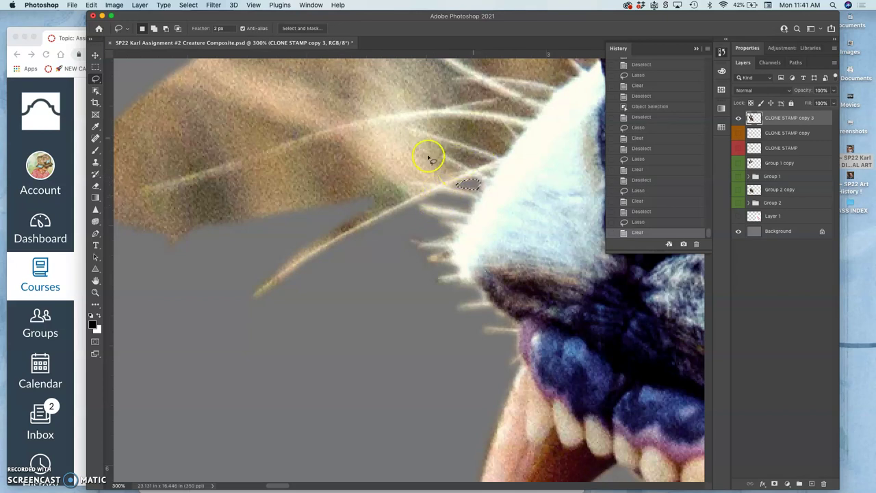
pyautogui.click(458, 175)
# Step: Lasso the background between the two long lower whiskers, tracing around the short whiskers at the muzzle, delete it and deselect
pyautogui.moveTo(445, 181)
pyautogui.mouseDown()
pyautogui.moveTo(412, 182)
pyautogui.moveTo(432, 187)
pyautogui.moveTo(373, 218)
pyautogui.mouseUp()
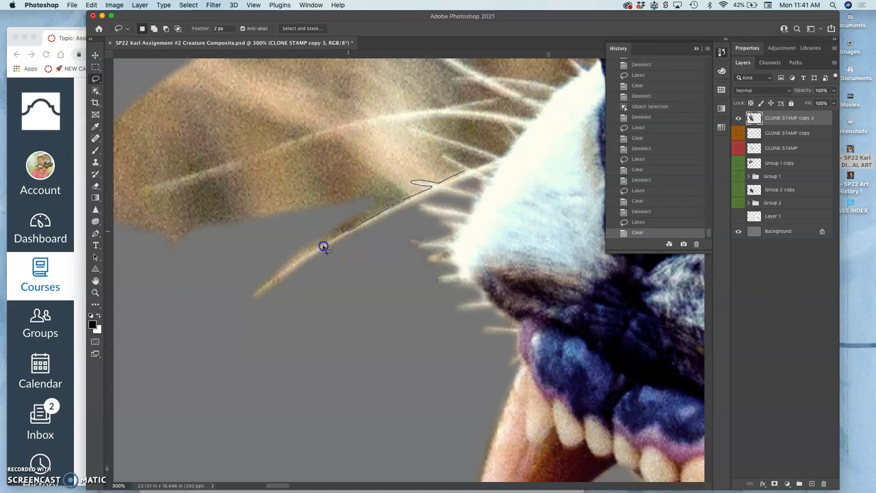
pyautogui.moveTo(324, 247)
pyautogui.mouseDown()
pyautogui.moveTo(282, 274)
pyautogui.moveTo(271, 300)
pyautogui.moveTo(229, 310)
pyautogui.moveTo(220, 282)
pyautogui.moveTo(141, 268)
pyautogui.moveTo(138, 236)
pyautogui.moveTo(187, 191)
pyautogui.moveTo(335, 130)
pyautogui.moveTo(504, 124)
pyautogui.mouseUp()
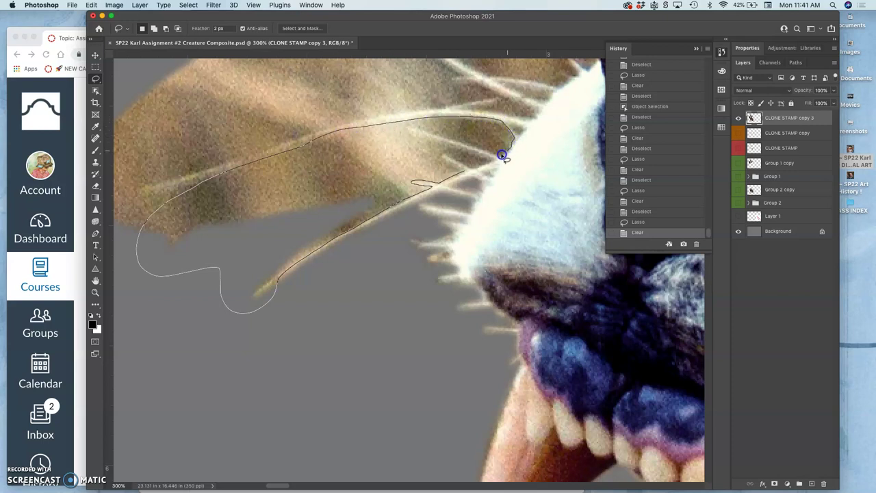
pyautogui.moveTo(490, 152)
pyautogui.mouseDown()
pyautogui.moveTo(413, 125)
pyautogui.moveTo(453, 143)
pyautogui.mouseUp()
pyautogui.moveTo(461, 161)
pyautogui.mouseDown()
pyautogui.moveTo(466, 180)
pyautogui.moveTo(430, 198)
pyautogui.mouseUp()
pyautogui.press('BackSpace')
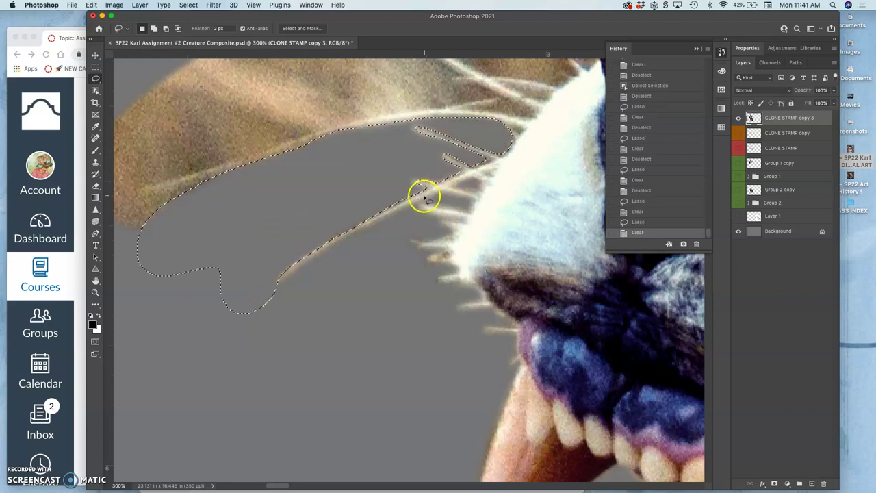
pyautogui.click(344, 288)
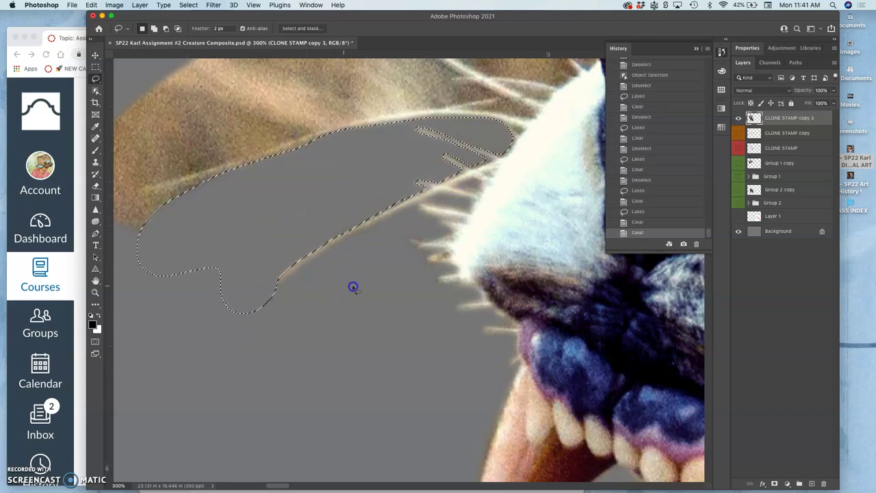
# Step: Lasso and delete the tiny leftover background spots where the upper of the two long lower whiskers meets the muzzle
pyautogui.moveTo(358, 242); pyautogui.dragTo(350, 352)
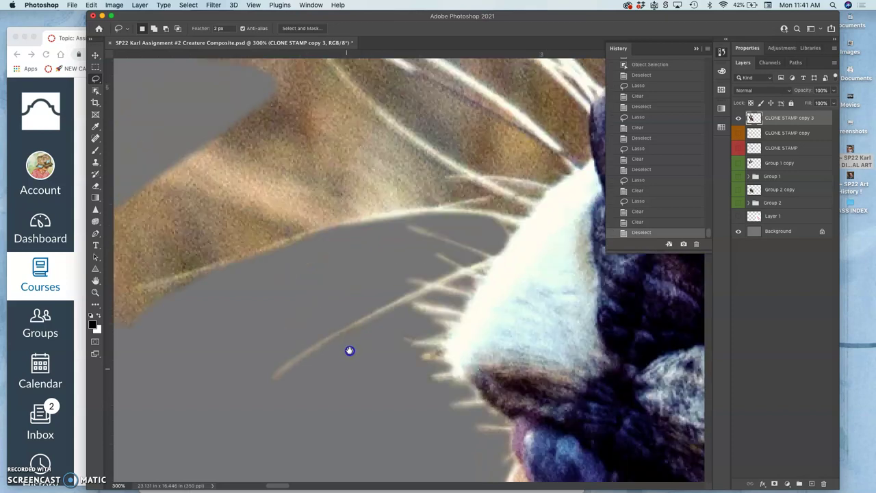
pyautogui.moveTo(387, 284); pyautogui.dragTo(452, 277)
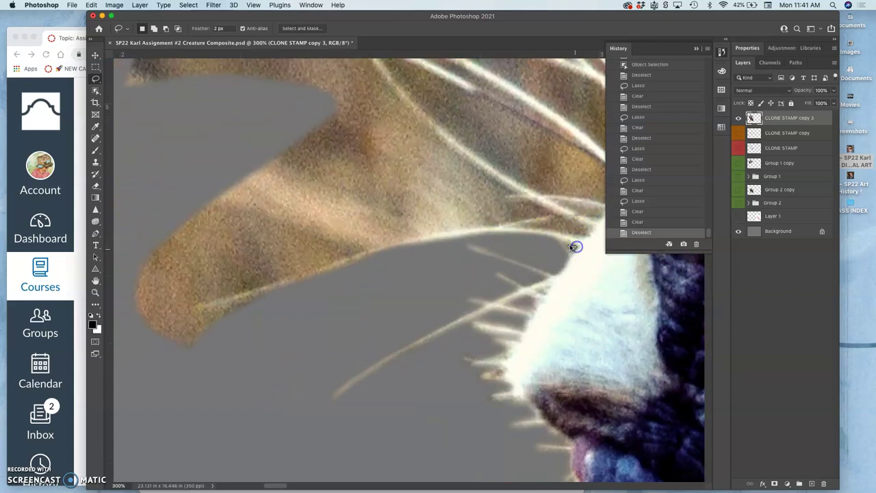
pyautogui.click(572, 251)
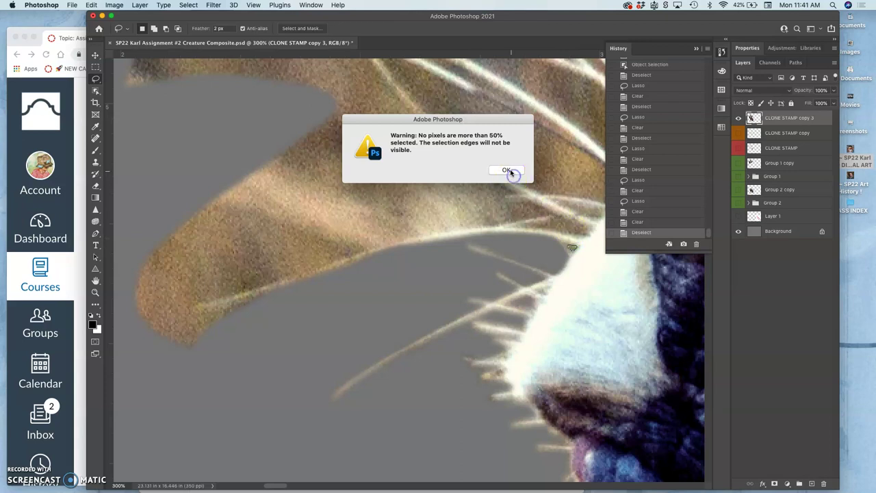
pyautogui.click(507, 170)
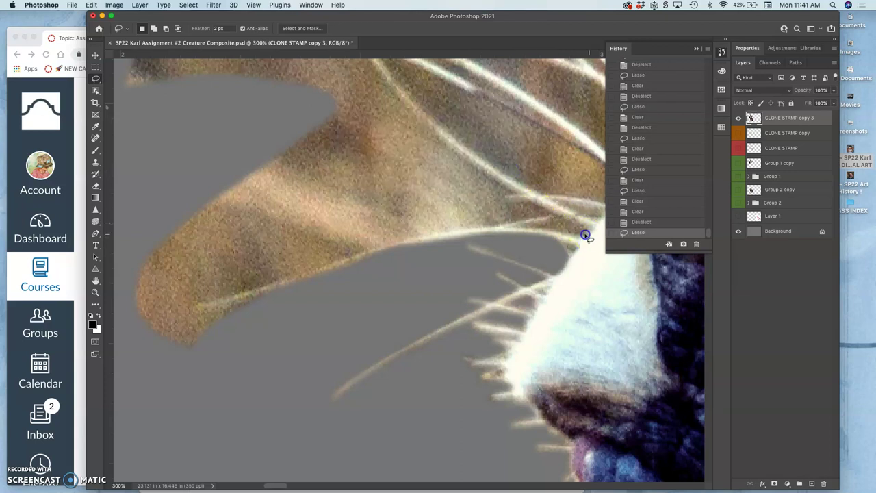
pyautogui.moveTo(586, 235)
pyautogui.mouseDown()
pyautogui.moveTo(515, 225)
pyautogui.moveTo(545, 220)
pyautogui.moveTo(586, 235)
pyautogui.mouseUp()
pyautogui.press('BackSpace')
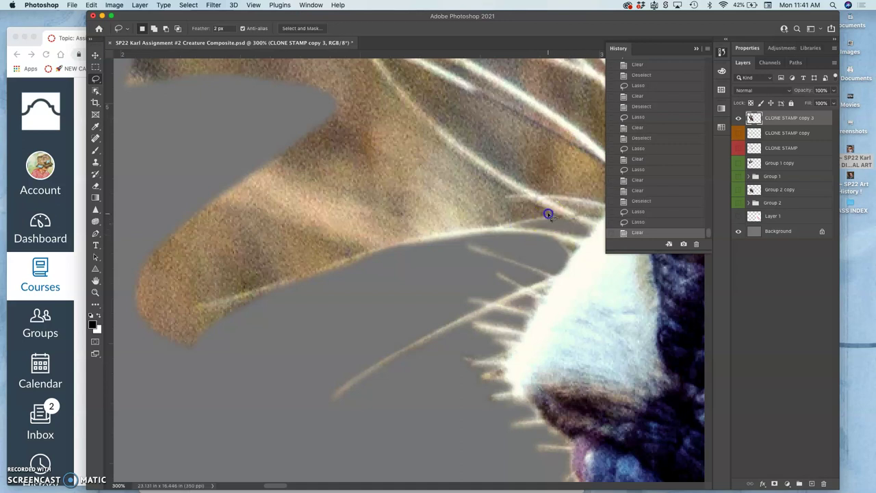
# Step: Lasso the large background area above the upper of the two long lower whiskers, up to the next curved whisker, delete it and deselect
pyautogui.moveTo(548, 215)
pyautogui.mouseDown()
pyautogui.moveTo(378, 247)
pyautogui.moveTo(360, 280)
pyautogui.moveTo(294, 352)
pyautogui.moveTo(165, 402)
pyautogui.moveTo(95, 321)
pyautogui.moveTo(125, 192)
pyautogui.moveTo(242, 112)
pyautogui.moveTo(342, 78)
pyautogui.mouseUp()
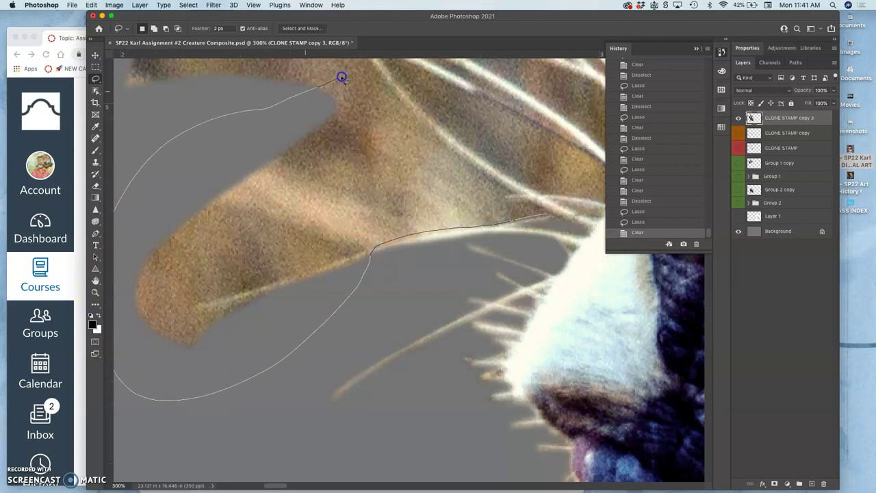
pyautogui.moveTo(408, 109); pyautogui.dragTo(510, 193)
pyautogui.moveTo(546, 216)
pyautogui.mouseDown()
pyautogui.moveTo(475, 239)
pyautogui.moveTo(336, 332)
pyautogui.moveTo(324, 332)
pyautogui.moveTo(312, 349)
pyautogui.mouseUp()
pyautogui.press('BackSpace')
pyautogui.press('super+d')
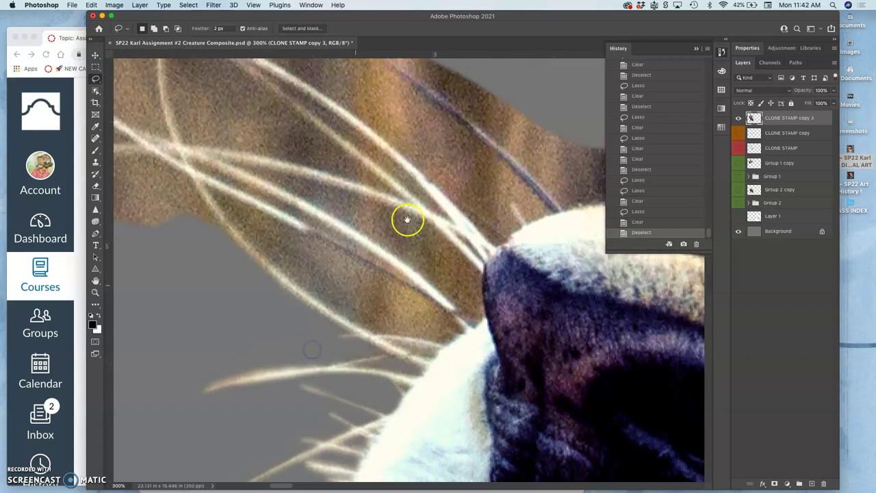
# Step: Lasso the background below the point where the whiskers cross, following the curved whisker's outer edge, delete it and deselect
pyautogui.moveTo(407, 221); pyautogui.dragTo(536, 219)
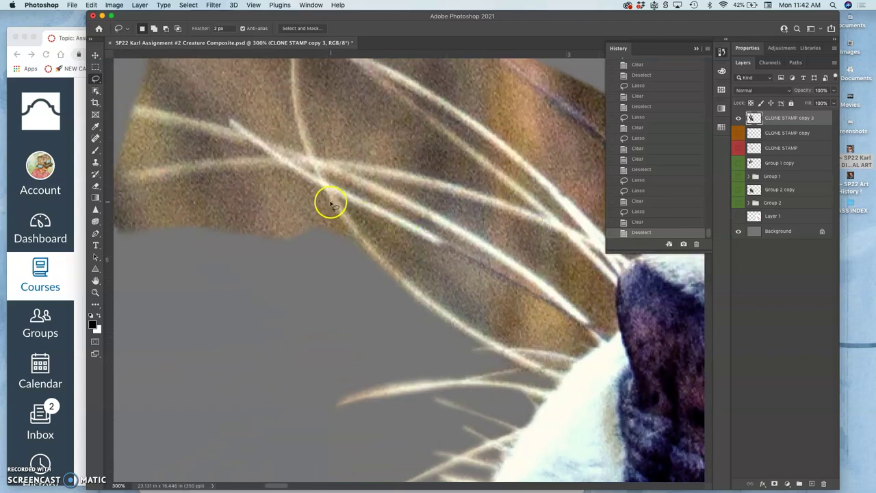
pyautogui.moveTo(326, 192); pyautogui.dragTo(332, 205)
pyautogui.moveTo(367, 254)
pyautogui.mouseDown()
pyautogui.moveTo(320, 286)
pyautogui.moveTo(221, 296)
pyautogui.moveTo(171, 267)
pyautogui.moveTo(191, 197)
pyautogui.mouseUp()
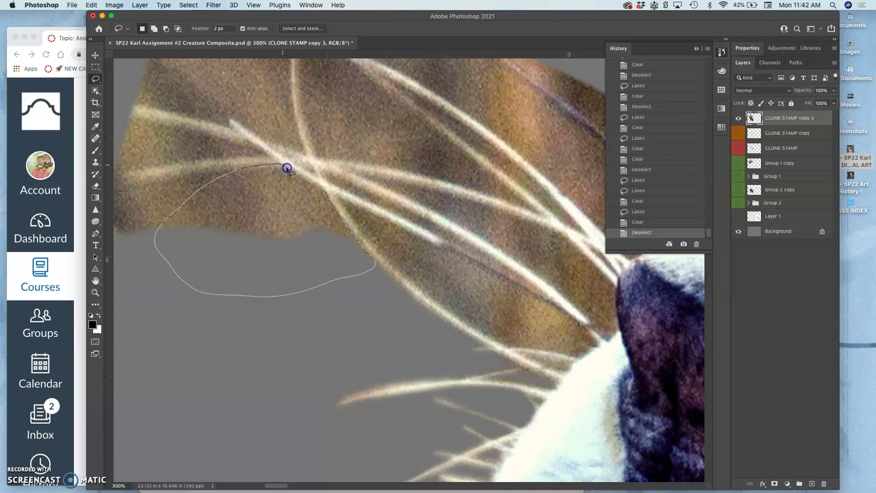
pyautogui.moveTo(323, 190); pyautogui.dragTo(325, 192)
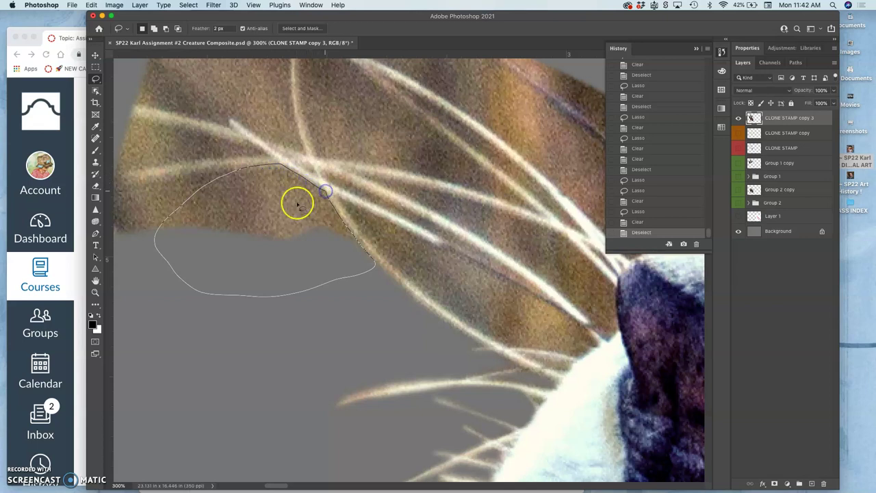
pyautogui.press('Delete')
pyautogui.press('super+d')
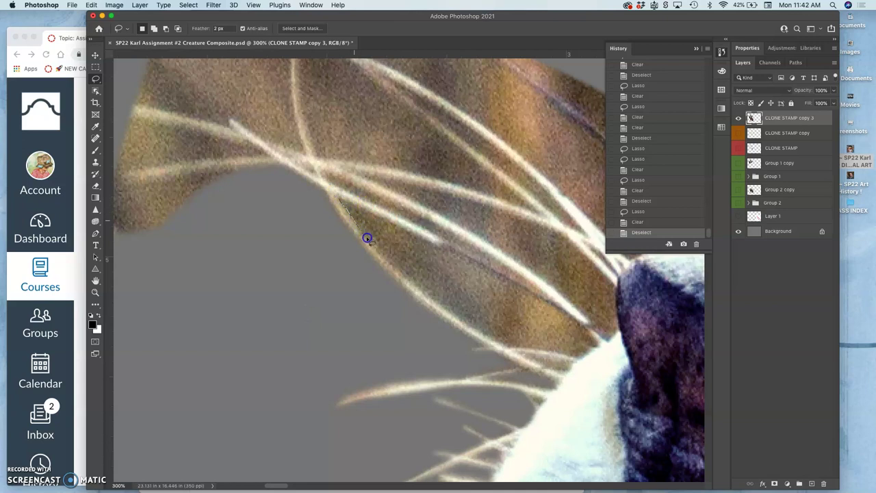
# Step: Lasso the background enclosed between the curved whisker and the straight whiskers above it, and delete it
pyautogui.moveTo(381, 255)
pyautogui.mouseDown()
pyautogui.moveTo(469, 326)
pyautogui.moveTo(555, 351)
pyautogui.mouseUp()
pyautogui.moveTo(533, 294); pyautogui.dragTo(511, 278)
pyautogui.moveTo(469, 258); pyautogui.dragTo(380, 221)
pyautogui.moveTo(340, 199); pyautogui.dragTo(342, 202)
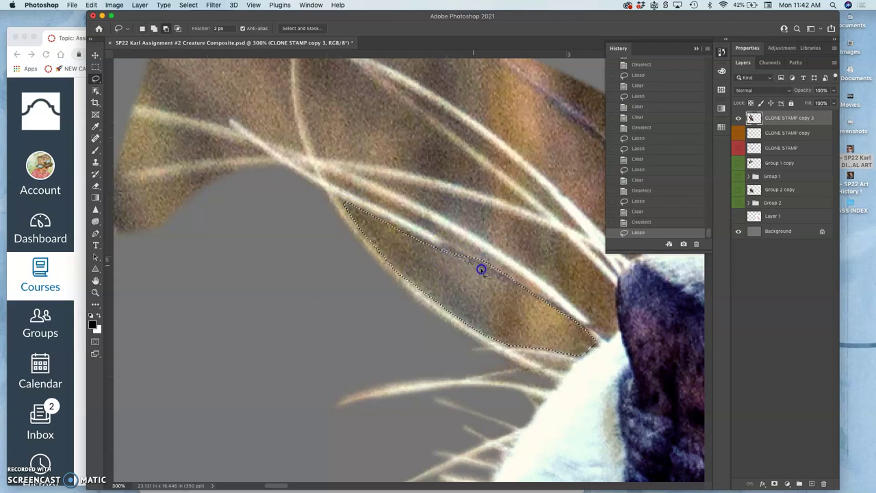
pyautogui.moveTo(508, 282)
pyautogui.mouseDown()
pyautogui.moveTo(560, 314)
pyautogui.moveTo(559, 293)
pyautogui.moveTo(471, 231)
pyautogui.moveTo(448, 229)
pyautogui.moveTo(459, 221)
pyautogui.mouseUp()
pyautogui.press('Delete')
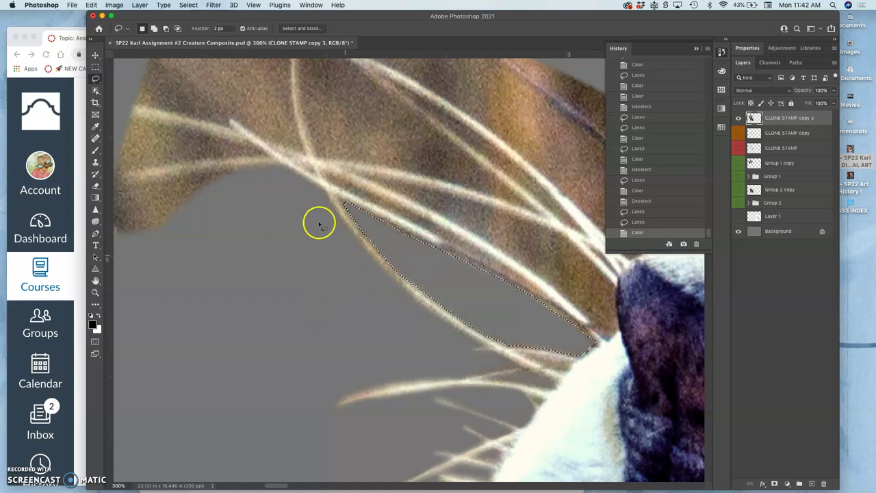
# Step: Lasso the background around the outer tips of the crossing whiskers and outside the curved whisker, delete it and deselect
pyautogui.moveTo(275, 167); pyautogui.dragTo(275, 166)
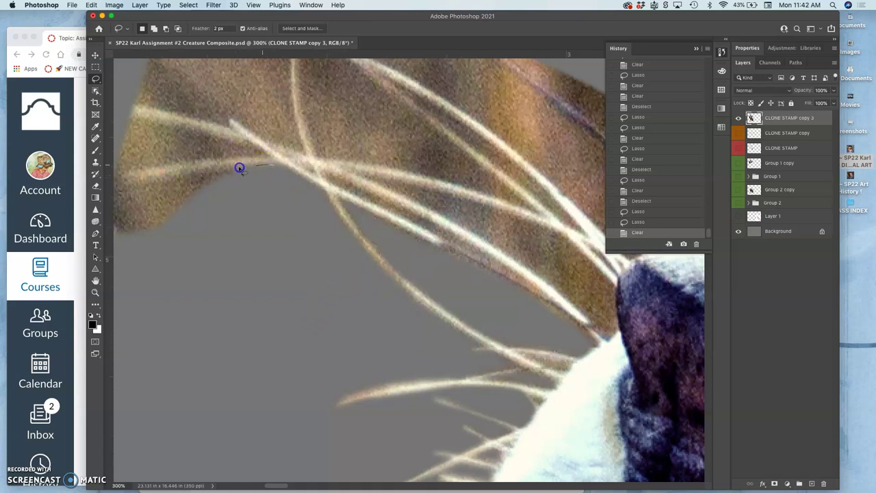
pyautogui.moveTo(183, 171); pyautogui.dragTo(261, 156)
pyautogui.moveTo(203, 124)
pyautogui.mouseDown()
pyautogui.moveTo(299, 151)
pyautogui.moveTo(289, 65)
pyautogui.moveTo(164, 51)
pyautogui.moveTo(104, 142)
pyautogui.moveTo(189, 276)
pyautogui.moveTo(275, 217)
pyautogui.moveTo(299, 235)
pyautogui.mouseUp()
pyautogui.press('Delete')
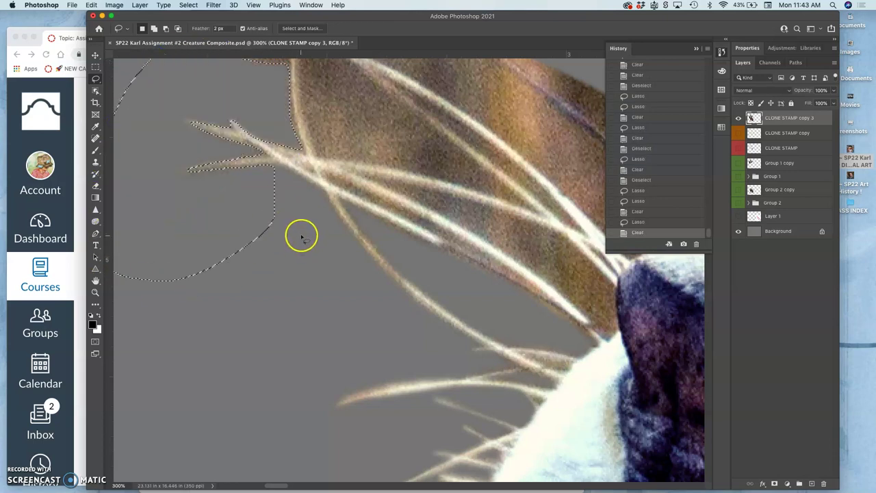
pyautogui.click(301, 236)
# Step: Lasso and delete the narrow background slivers between and along the two lowest straight whiskers near their crossing, deselecting after each deletion
pyautogui.moveTo(369, 213)
pyautogui.mouseDown()
pyautogui.moveTo(299, 234)
pyautogui.moveTo(294, 309)
pyautogui.moveTo(166, 210)
pyautogui.moveTo(224, 235)
pyautogui.moveTo(168, 202)
pyautogui.mouseUp()
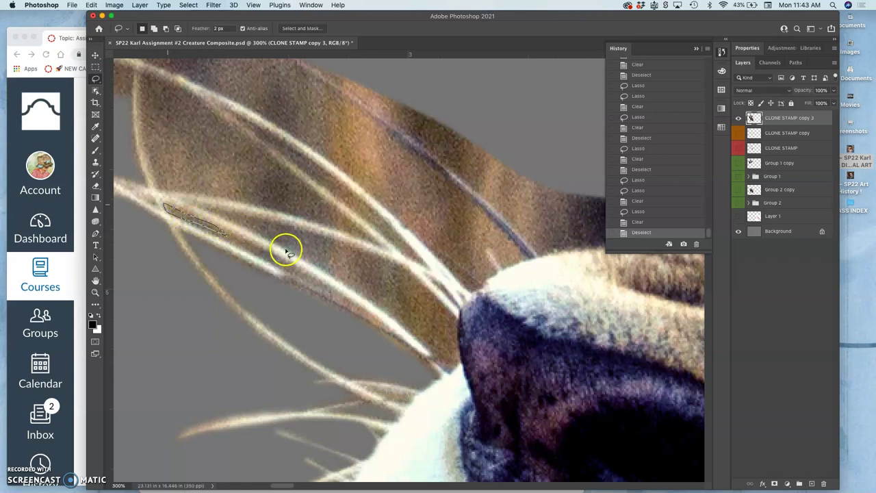
pyautogui.press('Delete')
pyautogui.press('super+d')
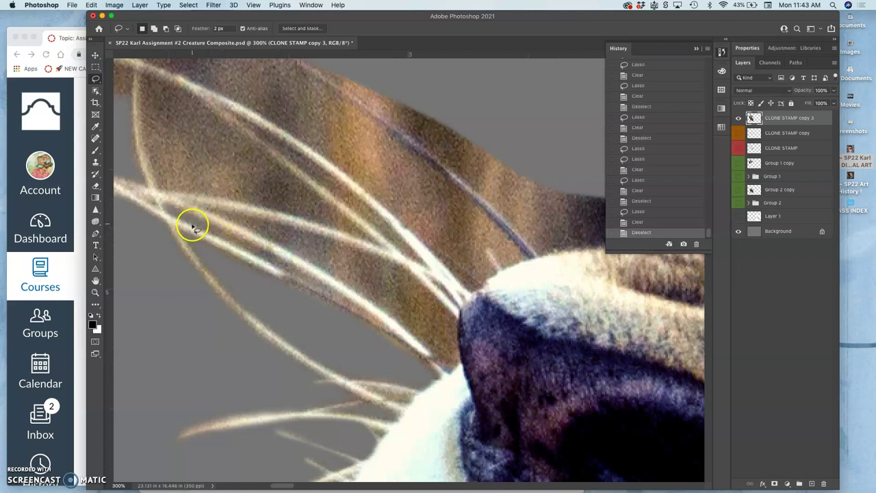
pyautogui.moveTo(193, 228)
pyautogui.mouseDown()
pyautogui.moveTo(272, 258)
pyautogui.moveTo(340, 299)
pyautogui.moveTo(224, 235)
pyautogui.moveTo(266, 249)
pyautogui.moveTo(355, 305)
pyautogui.moveTo(342, 304)
pyautogui.mouseUp()
pyautogui.press('Delete')
pyautogui.click(326, 288)
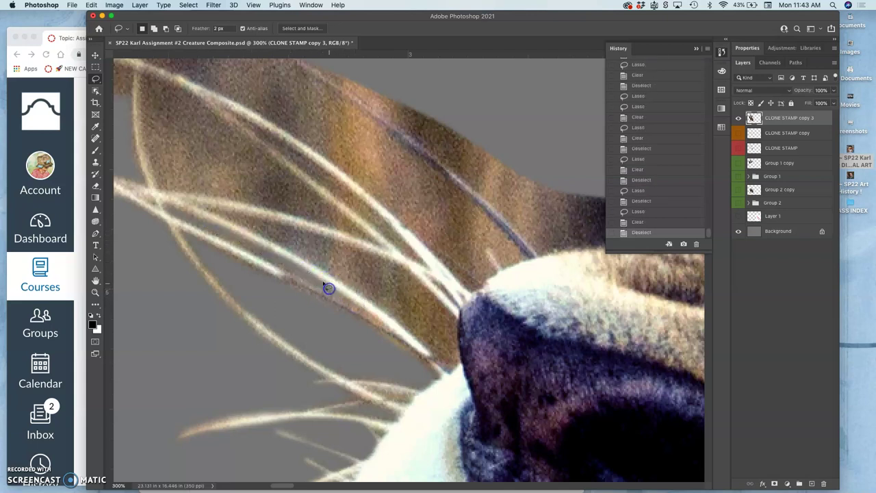
pyautogui.moveTo(185, 221)
pyautogui.mouseDown()
pyautogui.moveTo(274, 259)
pyautogui.moveTo(182, 214)
pyautogui.mouseUp()
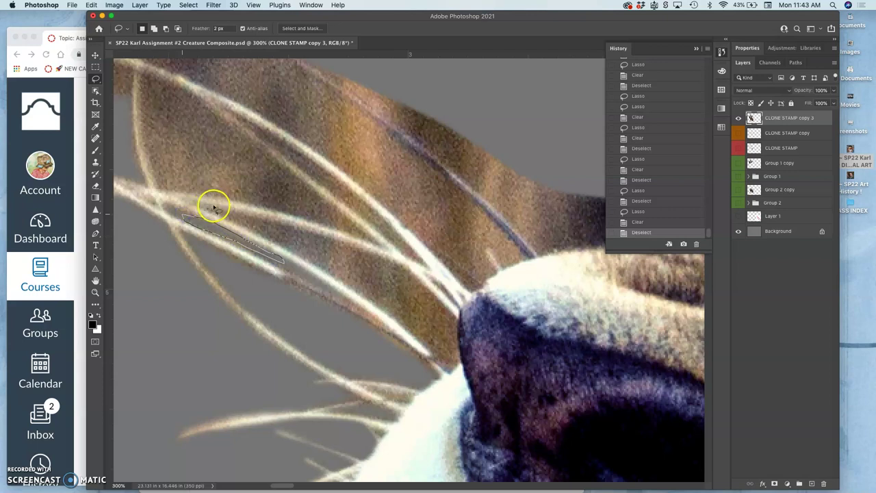
pyautogui.press('BackSpace')
pyautogui.click(266, 289)
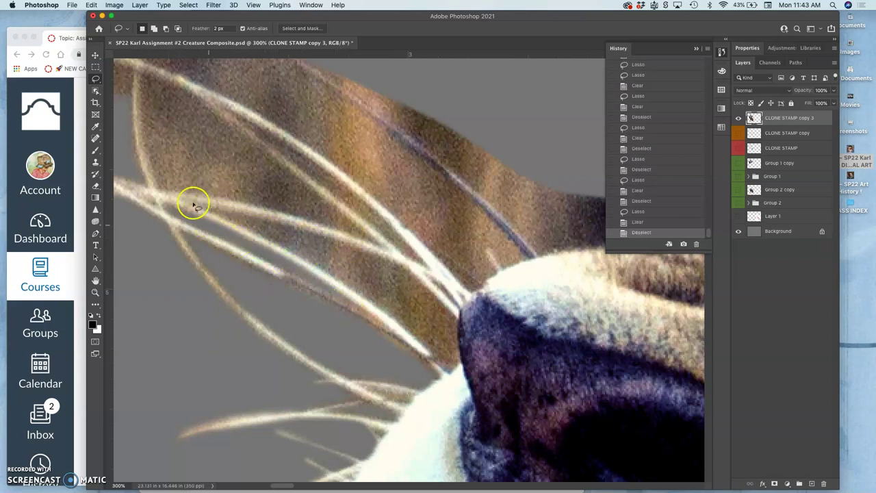
pyautogui.moveTo(190, 206); pyautogui.dragTo(219, 215)
pyautogui.moveTo(275, 238); pyautogui.dragTo(305, 252)
pyautogui.moveTo(352, 280); pyautogui.dragTo(429, 340)
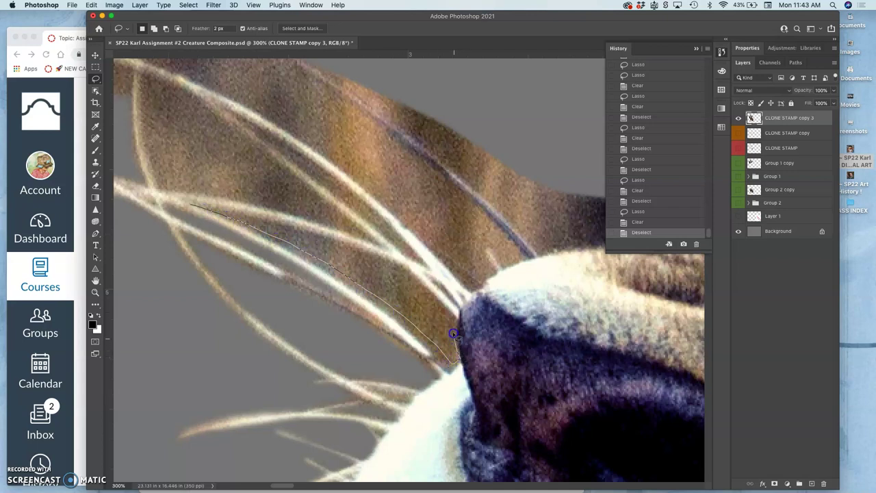
pyautogui.moveTo(375, 264)
pyautogui.mouseDown()
pyautogui.moveTo(371, 272)
pyautogui.moveTo(280, 176)
pyautogui.moveTo(264, 98)
pyautogui.moveTo(245, 89)
pyautogui.mouseUp()
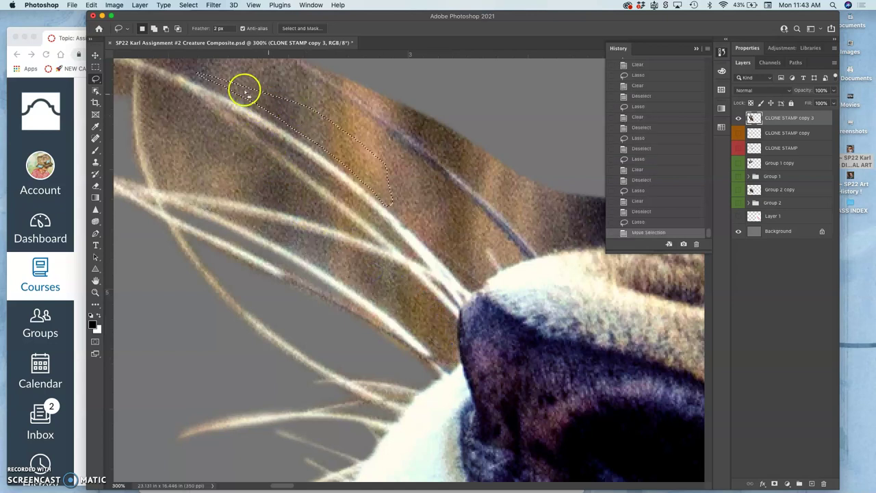
pyautogui.click(223, 129)
# Step: Lasso the background enclosed by the curved whisker, the upper long whiskers and the crossing whisker below, and delete it
pyautogui.moveTo(140, 74); pyautogui.dragTo(138, 77)
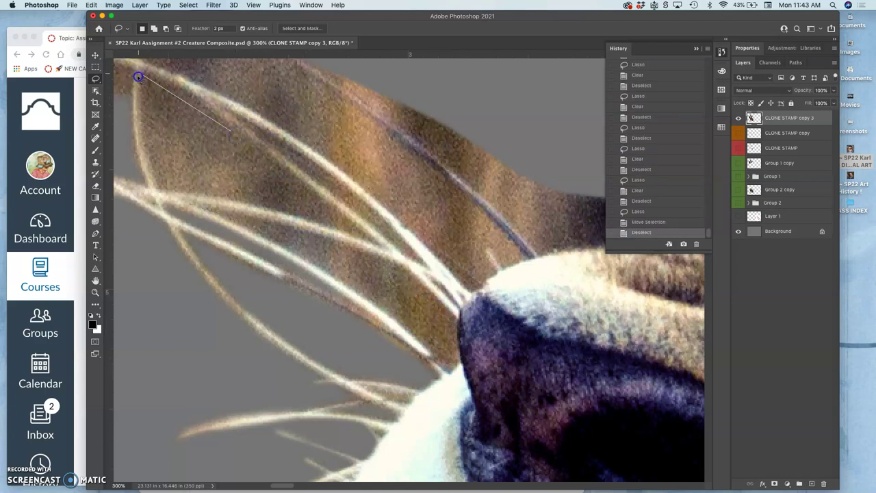
pyautogui.moveTo(146, 141); pyautogui.dragTo(158, 183)
pyautogui.press('super+d')
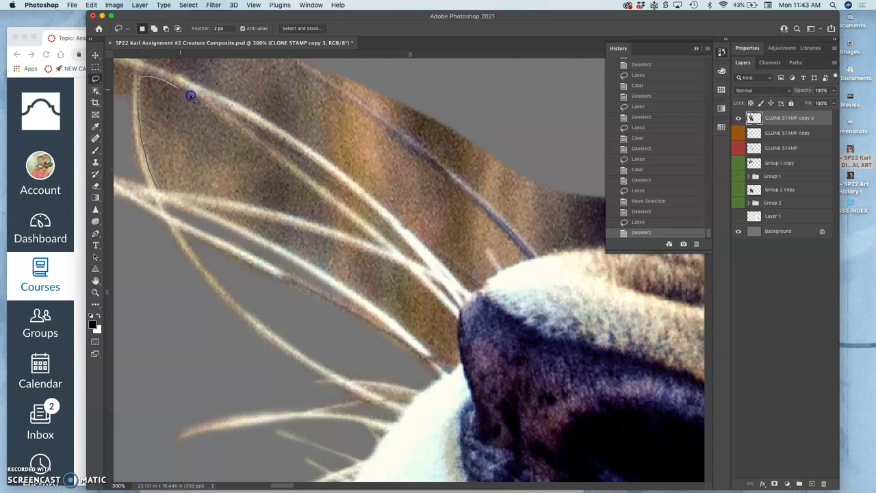
pyautogui.moveTo(232, 124)
pyautogui.mouseDown()
pyautogui.moveTo(385, 250)
pyautogui.moveTo(161, 188)
pyautogui.mouseUp()
pyautogui.press('Delete')
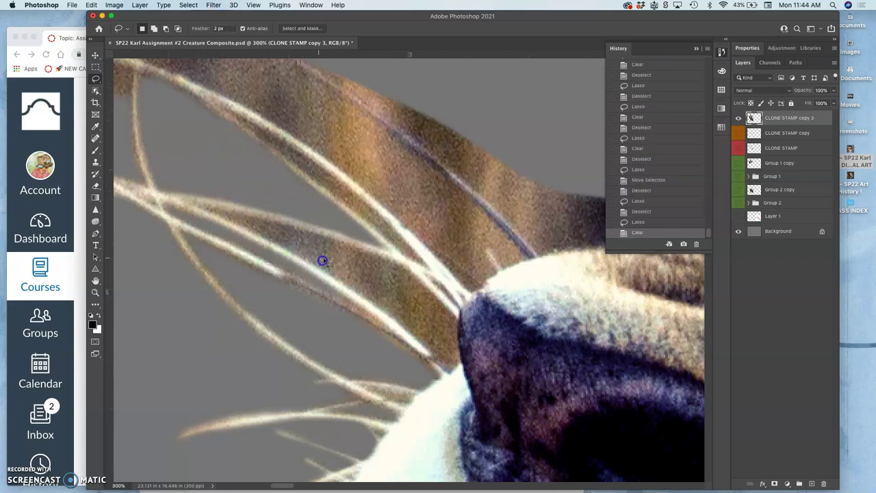
# Step: Lasso the blurry background remnants above the forehead and beside the near ear's base, delete them and deselect
pyautogui.press('Delete')
pyautogui.click(506, 172)
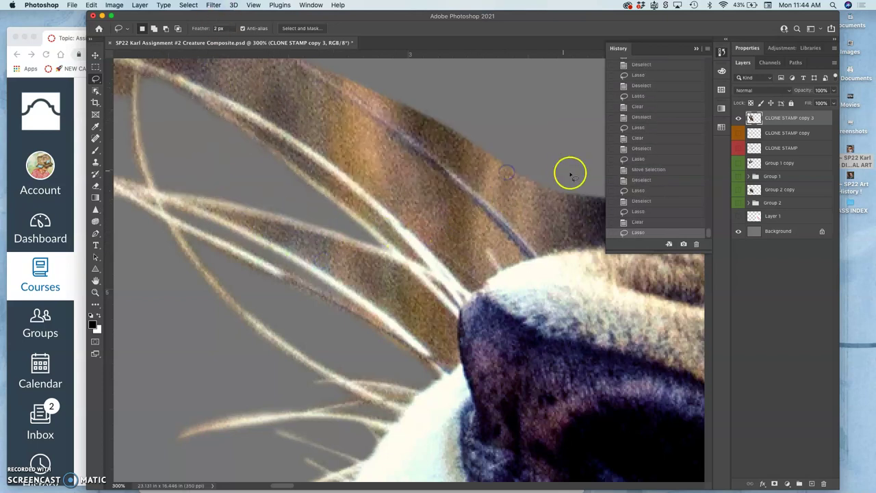
pyautogui.press('super+minus')
pyautogui.press('super+minus')
pyautogui.moveTo(476, 185); pyautogui.dragTo(302, 144)
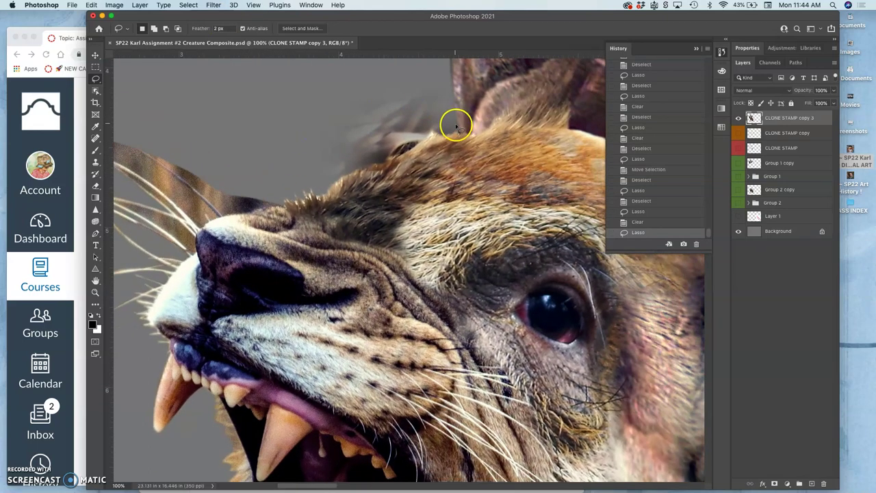
pyautogui.click(457, 128)
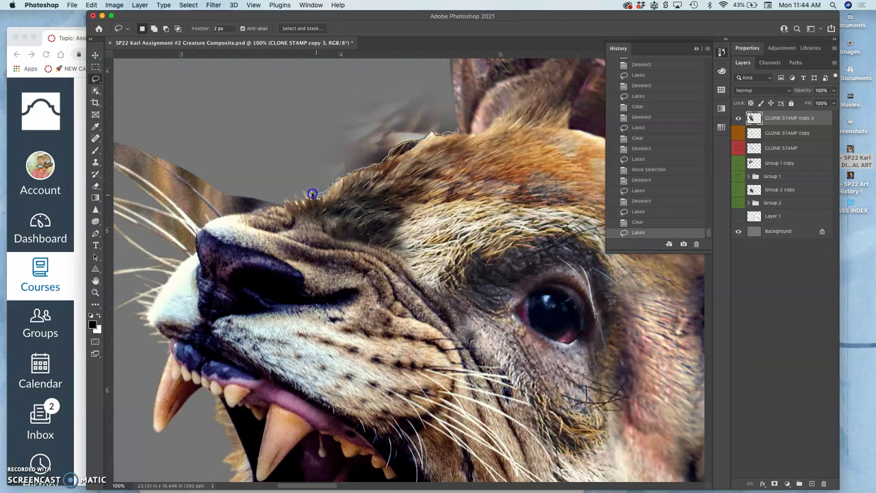
pyautogui.moveTo(298, 179)
pyautogui.mouseDown()
pyautogui.moveTo(277, 174)
pyautogui.moveTo(303, 111)
pyautogui.moveTo(355, 73)
pyautogui.moveTo(402, 63)
pyautogui.moveTo(432, 82)
pyautogui.mouseUp()
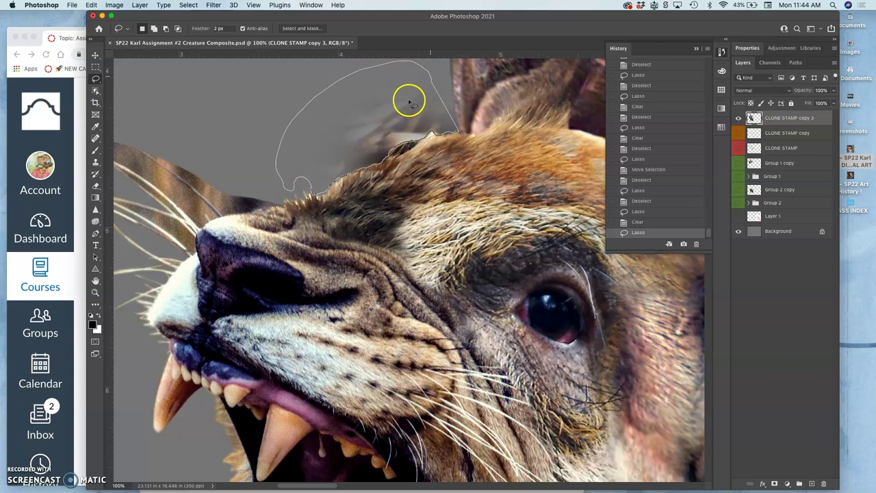
pyautogui.press('Delete')
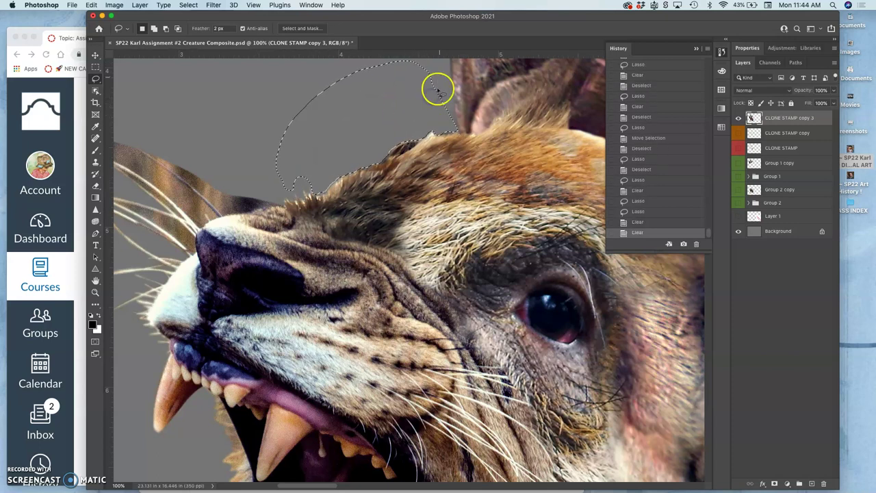
pyautogui.press('super+d')
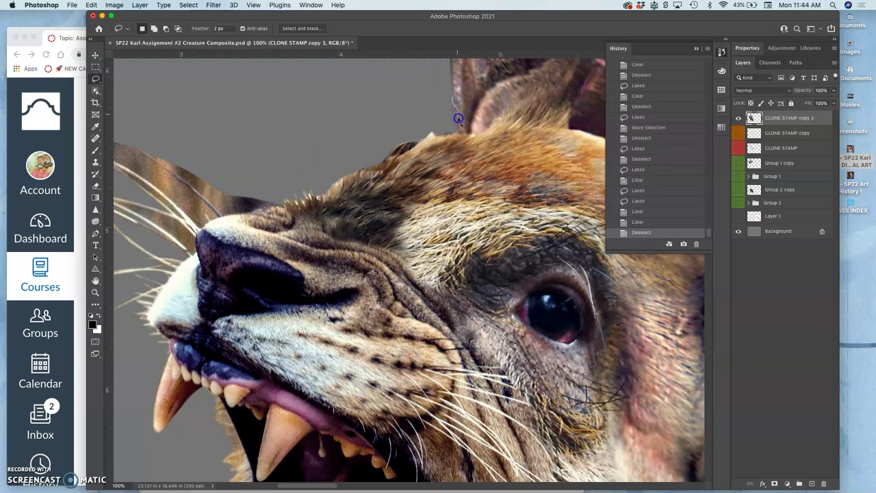
pyautogui.press('Delete')
pyautogui.click(408, 117)
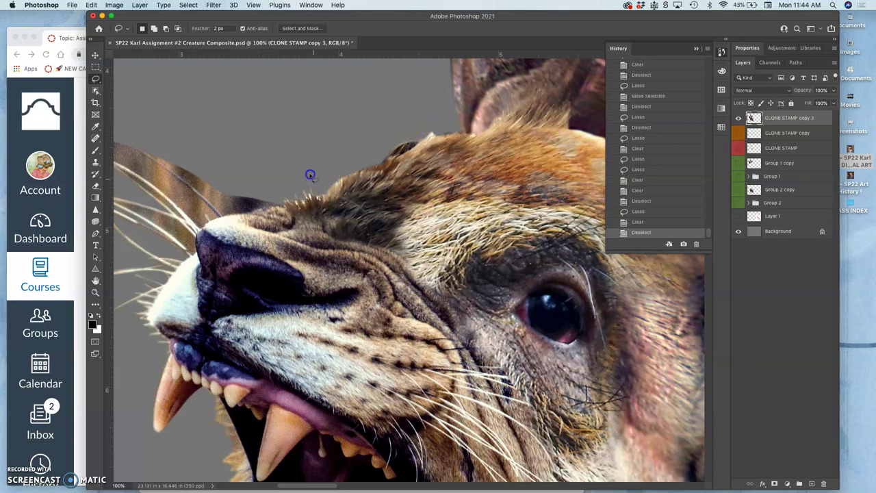
# Step: Lasso the brown background above the snout and uppermost long whisker, around the dark whisker, delete it and deselect
pyautogui.moveTo(360, 153)
pyautogui.mouseDown()
pyautogui.moveTo(319, 179)
pyautogui.moveTo(340, 167)
pyautogui.moveTo(326, 166)
pyautogui.moveTo(439, 132)
pyautogui.mouseUp()
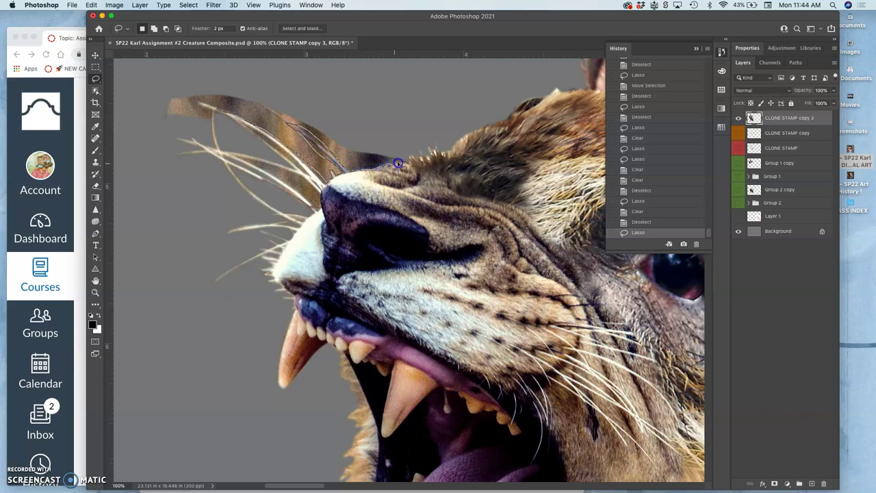
pyautogui.moveTo(388, 133)
pyautogui.mouseDown()
pyautogui.moveTo(288, 78)
pyautogui.moveTo(231, 74)
pyautogui.moveTo(179, 103)
pyautogui.mouseUp()
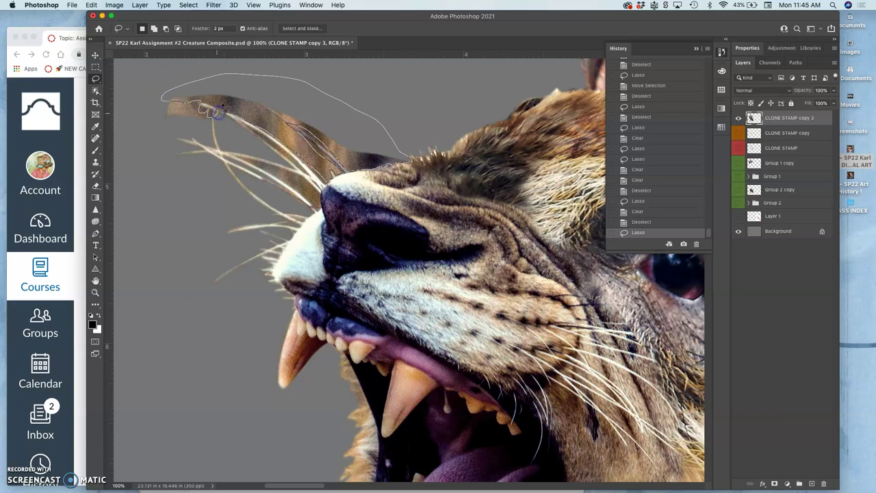
pyautogui.moveTo(223, 104); pyautogui.dragTo(164, 78)
pyautogui.press('Delete')
pyautogui.press('super+d')
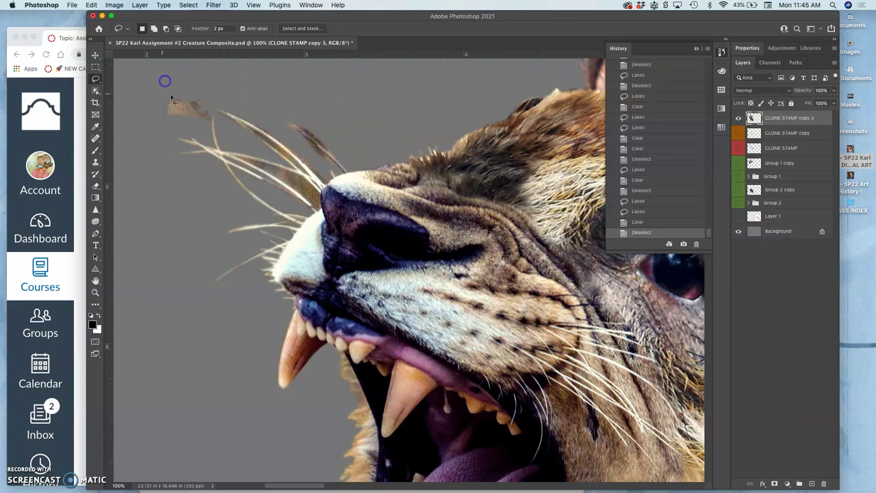
# Step: Lasso and delete the leftover brown patch beyond the whisker tips, and postpone the iCloud connection alert
pyautogui.moveTo(219, 94)
pyautogui.mouseDown()
pyautogui.moveTo(209, 122)
pyautogui.moveTo(155, 136)
pyautogui.moveTo(163, 92)
pyautogui.moveTo(218, 94)
pyautogui.mouseUp()
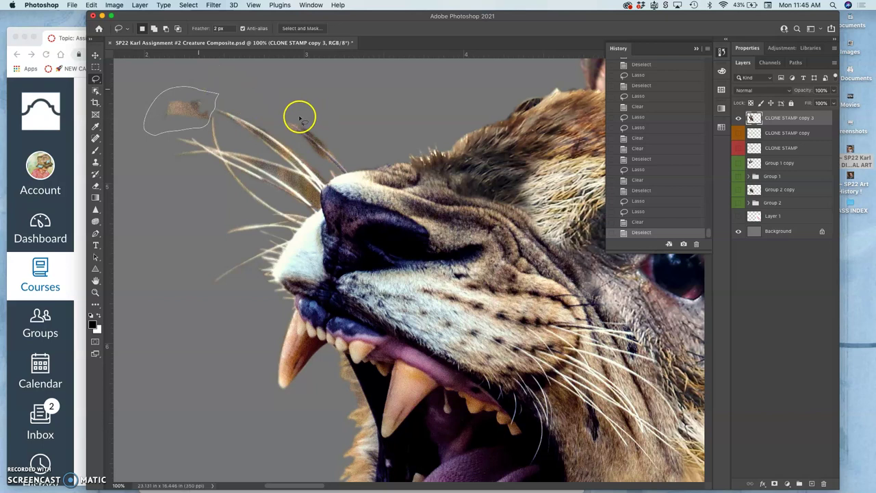
pyautogui.press('Delete')
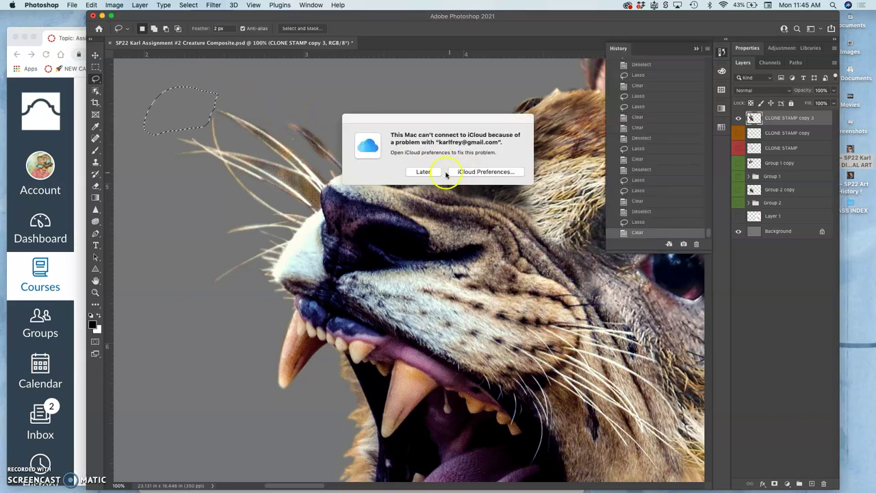
pyautogui.click(426, 172)
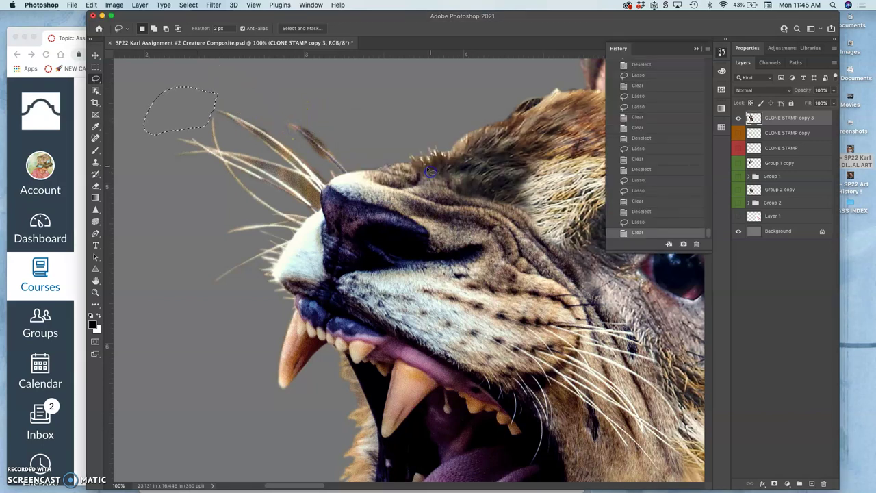
# Step: Lasso and delete the background slivers around the tip and lower side of the single dark whisker above the nose, deselecting after each
pyautogui.click(298, 127)
pyautogui.moveTo(341, 157)
pyautogui.mouseDown()
pyautogui.moveTo(305, 116)
pyautogui.moveTo(286, 141)
pyautogui.moveTo(293, 137)
pyautogui.mouseUp()
pyautogui.press('Delete')
pyautogui.click(295, 124)
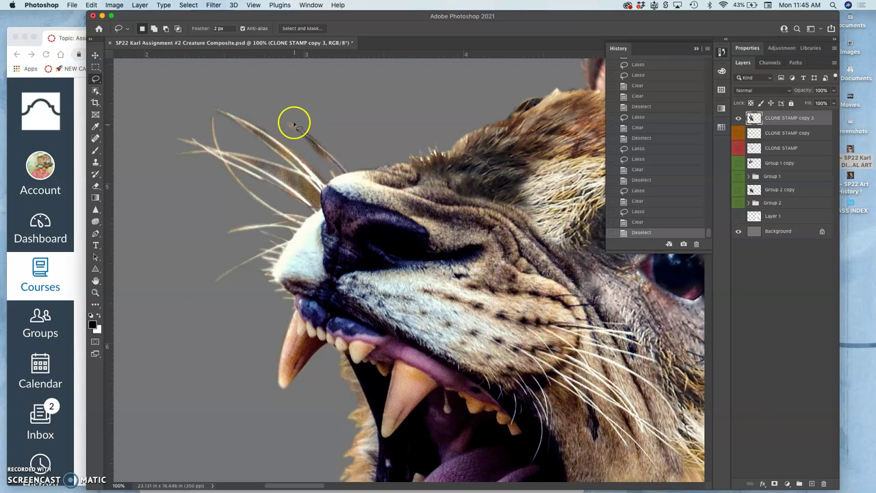
pyautogui.click(298, 131)
pyautogui.moveTo(310, 152); pyautogui.dragTo(287, 126)
pyautogui.press('Delete')
pyautogui.click(325, 112)
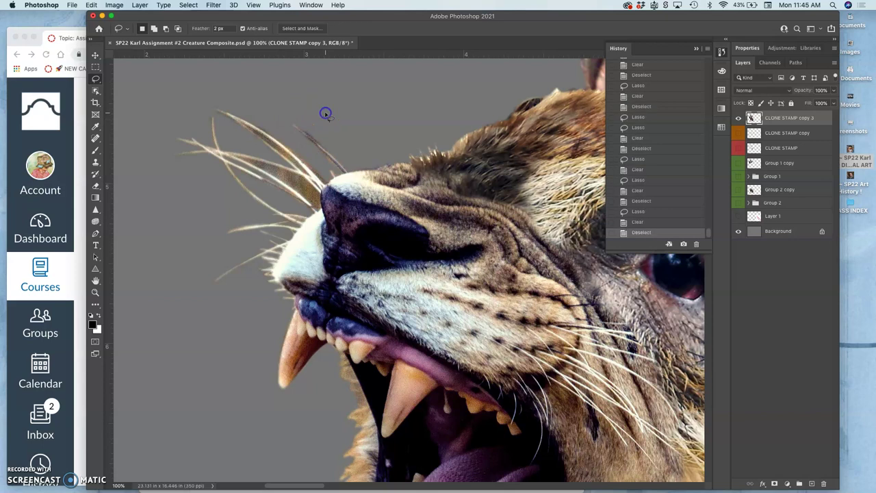
# Step: Lasso and delete the remaining background at the dark whisker's base and along its upper edge, deselecting after each deletion
pyautogui.click(337, 170)
pyautogui.moveTo(328, 161); pyautogui.dragTo(335, 145)
pyautogui.press('Delete')
pyautogui.click(329, 144)
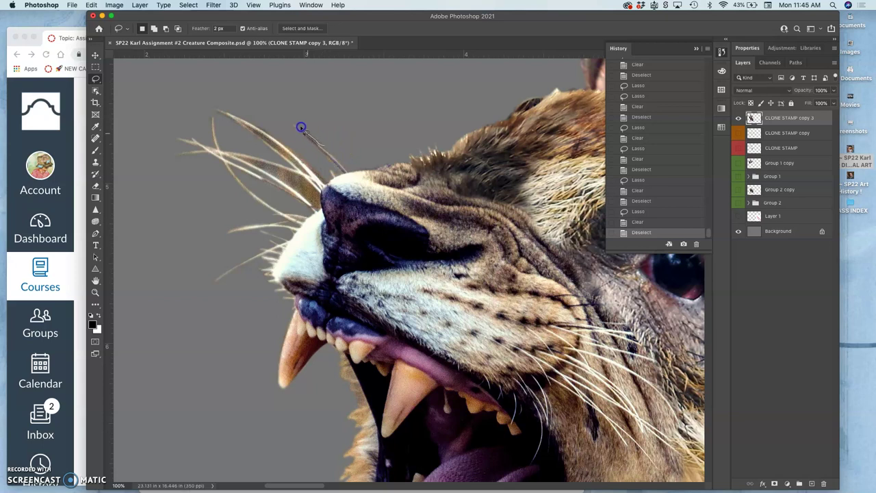
pyautogui.moveTo(325, 149); pyautogui.dragTo(326, 149)
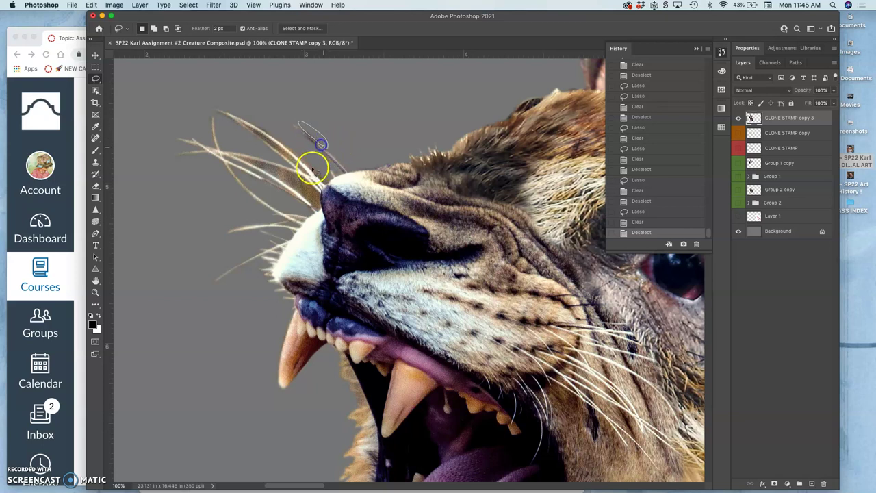
pyautogui.press('Delete')
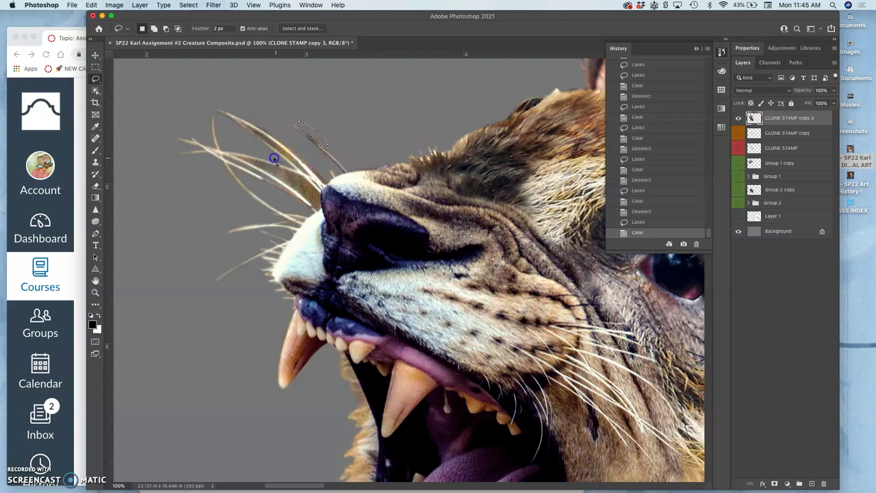
pyautogui.click(275, 159)
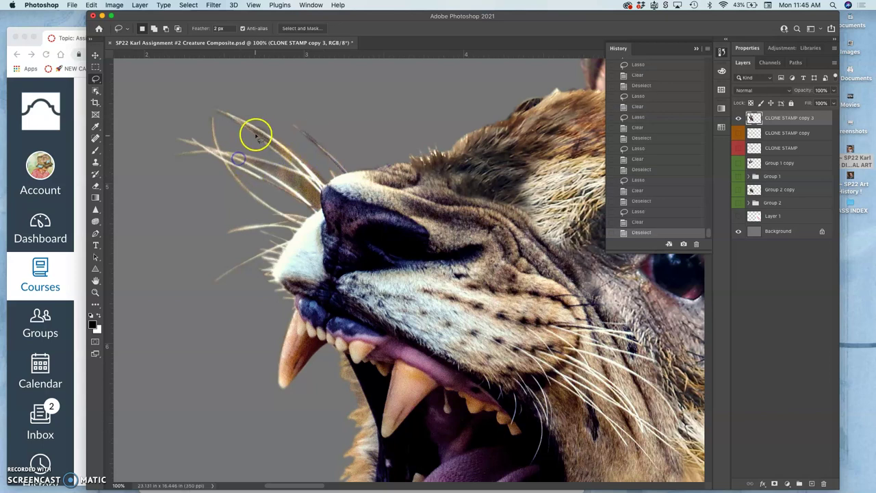
# Step: Lasso the narrow brown background between the two uppermost long whiskers, delete it and deselect
pyautogui.press('super+equal')
pyautogui.press('super+equal')
pyautogui.moveTo(248, 135); pyautogui.dragTo(488, 281)
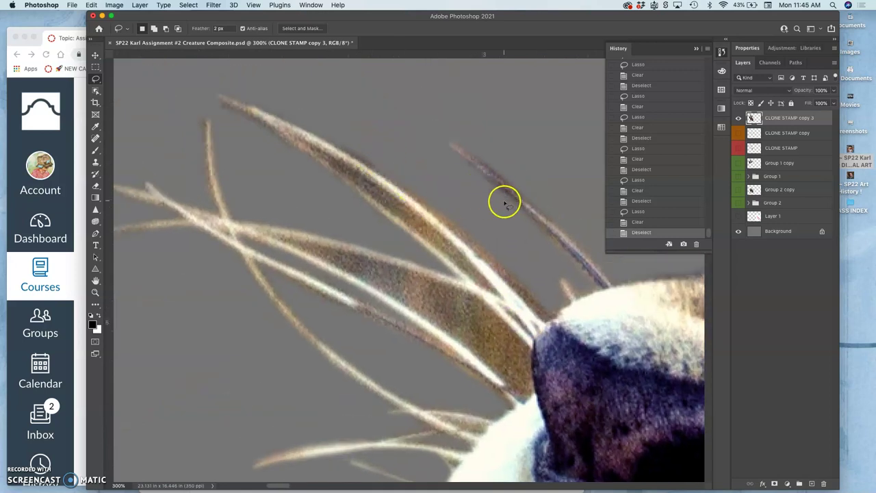
pyautogui.moveTo(310, 144)
pyautogui.mouseDown()
pyautogui.moveTo(332, 160)
pyautogui.moveTo(309, 148)
pyautogui.moveTo(488, 167)
pyautogui.moveTo(305, 140)
pyautogui.mouseUp()
pyautogui.click(495, 169)
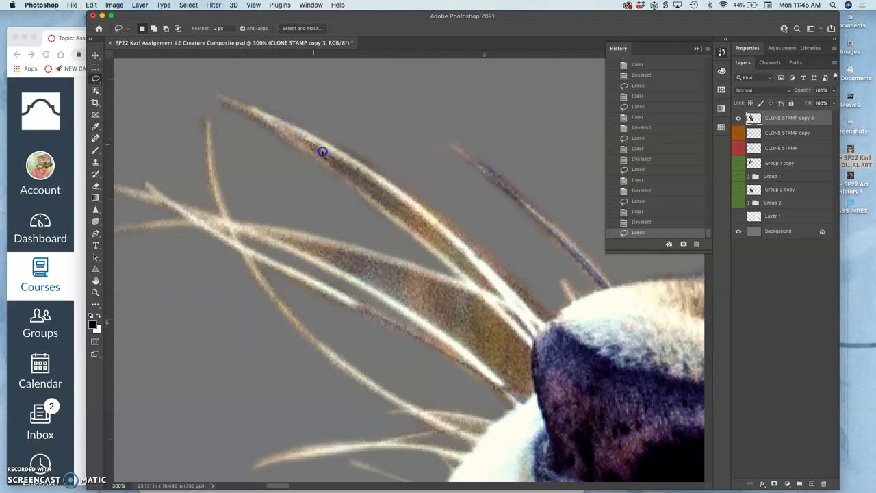
pyautogui.moveTo(387, 206)
pyautogui.mouseDown()
pyautogui.moveTo(501, 295)
pyautogui.moveTo(388, 193)
pyautogui.mouseUp()
pyautogui.moveTo(318, 151); pyautogui.dragTo(322, 148)
pyautogui.press('Delete')
pyautogui.press('Delete')
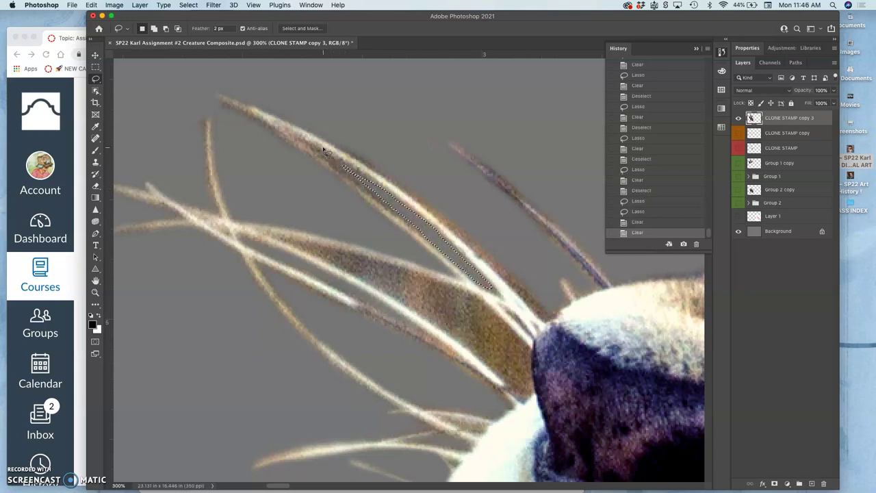
pyautogui.click(433, 79)
pyautogui.click(395, 143)
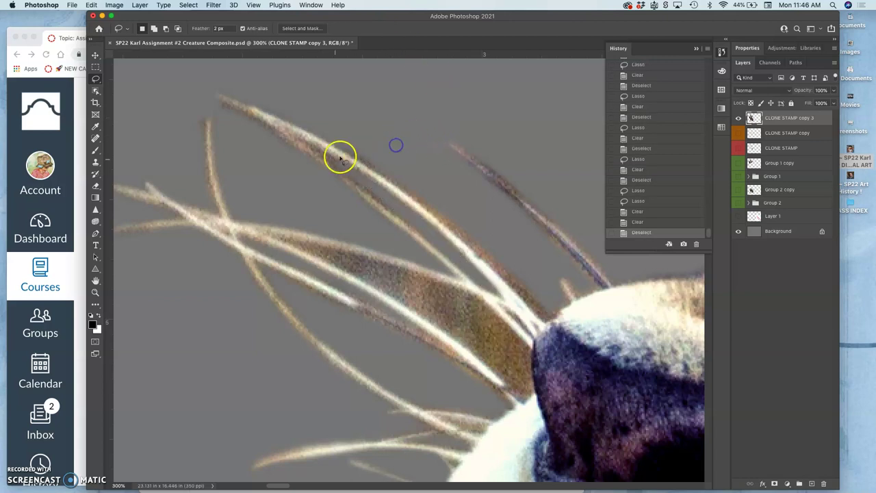
# Step: Lasso the brown fringe along the upper edge of the uppermost white whisker down to the nose, delete it and deselect
pyautogui.moveTo(352, 148); pyautogui.dragTo(358, 158)
pyautogui.moveTo(409, 191); pyautogui.dragTo(480, 254)
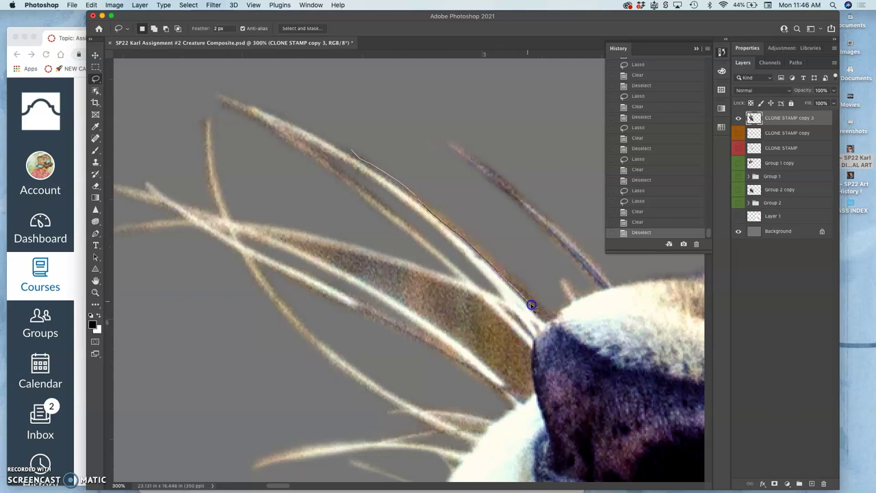
pyautogui.moveTo(546, 319)
pyautogui.mouseDown()
pyautogui.moveTo(553, 301)
pyautogui.moveTo(467, 214)
pyautogui.moveTo(359, 149)
pyautogui.mouseUp()
pyautogui.press('BackSpace')
pyautogui.press('BackSpace')
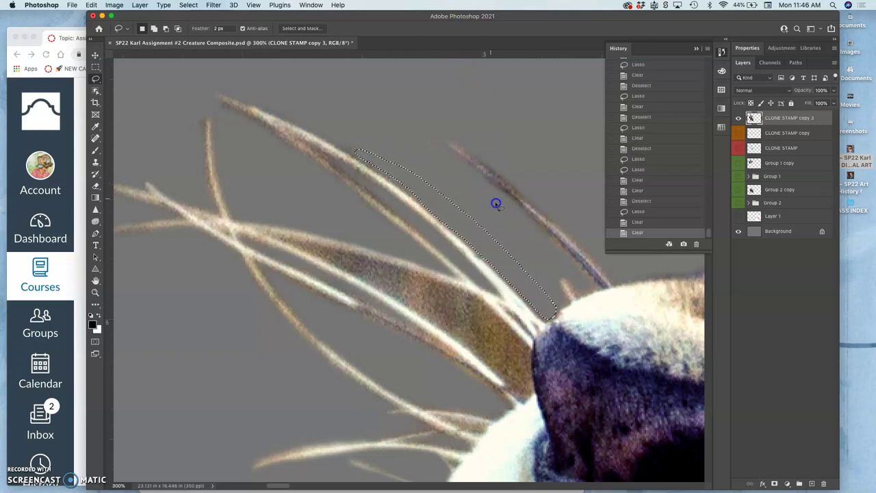
pyautogui.click(523, 218)
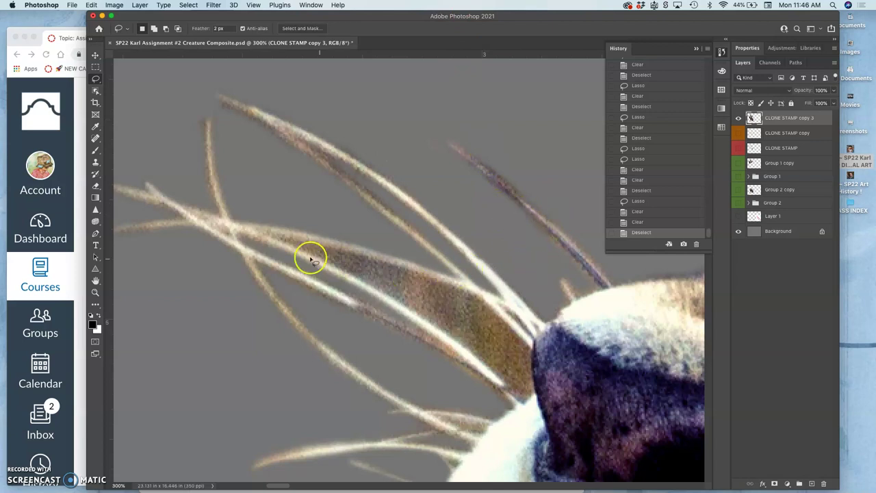
# Step: Lasso the brown background enclosed between the middle whiskers up to the nose, delete it and deselect
pyautogui.moveTo(276, 237); pyautogui.dragTo(321, 245)
pyautogui.moveTo(410, 272); pyautogui.dragTo(436, 281)
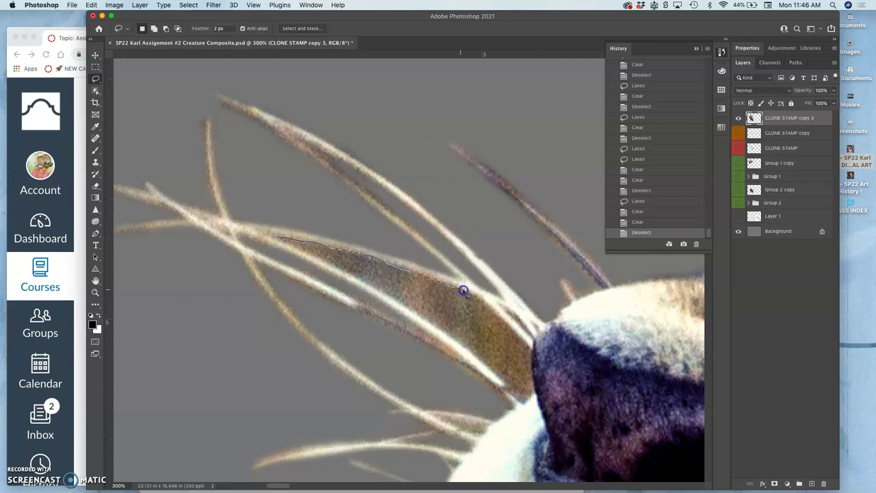
pyautogui.moveTo(493, 312); pyautogui.dragTo(510, 328)
pyautogui.moveTo(529, 394); pyautogui.dragTo(523, 401)
pyautogui.moveTo(490, 369)
pyautogui.mouseDown()
pyautogui.moveTo(377, 285)
pyautogui.moveTo(279, 235)
pyautogui.mouseUp()
pyautogui.press('Delete')
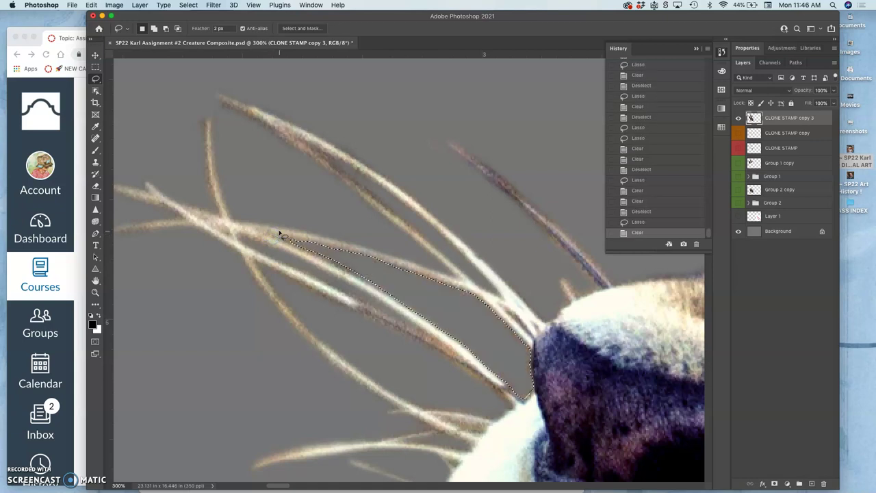
pyautogui.hotkey('ctrl', 'd')
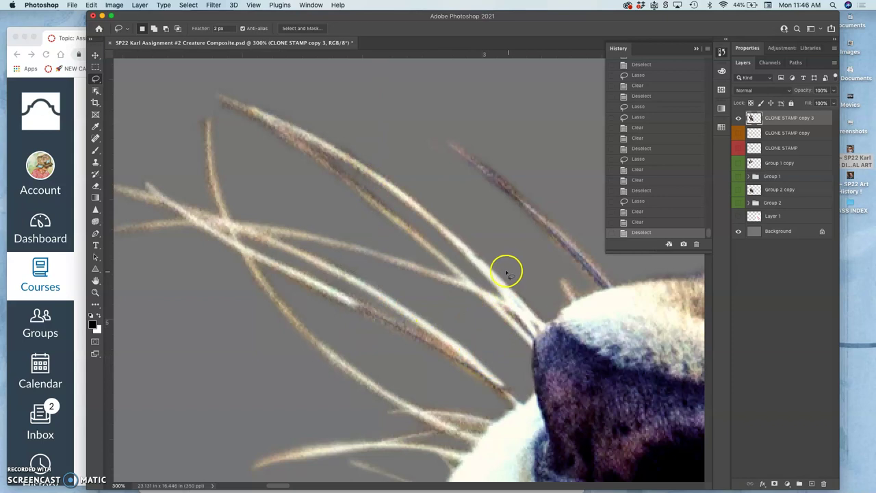
# Step: Lasso the stray tuft of background where the two ears meet above the forehead and delete it
pyautogui.hotkey('ctrl', '-')
pyautogui.hotkey('ctrl', '-')
pyautogui.moveTo(489, 227); pyautogui.dragTo(242, 211)
pyautogui.moveTo(338, 179); pyautogui.dragTo(234, 268)
pyautogui.moveTo(264, 242)
pyautogui.mouseDown()
pyautogui.moveTo(248, 309)
pyautogui.moveTo(297, 276)
pyautogui.moveTo(240, 247)
pyautogui.moveTo(193, 161)
pyautogui.mouseUp()
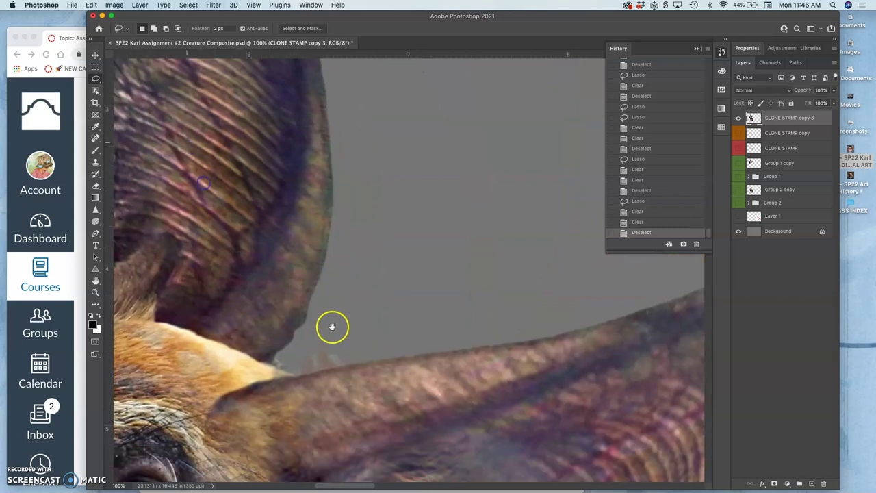
pyautogui.moveTo(353, 346); pyautogui.dragTo(349, 351)
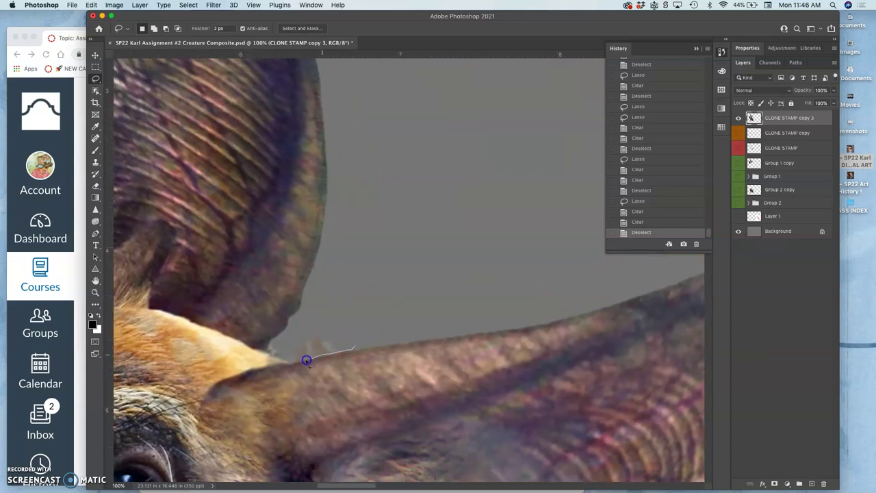
pyautogui.moveTo(271, 344)
pyautogui.mouseDown()
pyautogui.moveTo(308, 327)
pyautogui.moveTo(352, 333)
pyautogui.moveTo(353, 342)
pyautogui.mouseUp()
pyautogui.press('Delete')
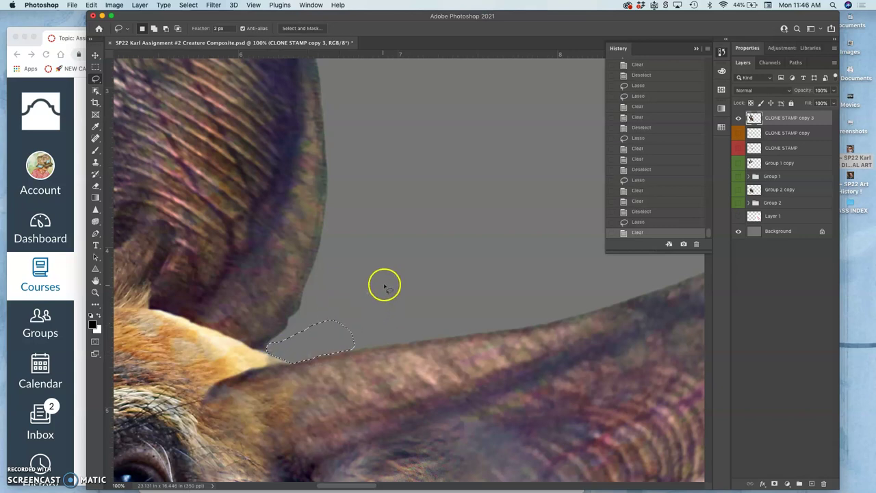
# Step: Lasso the dark background patch between the underside of the ear and the first spines on the back, delete it and deselect
pyautogui.moveTo(418, 286); pyautogui.dragTo(247, 178)
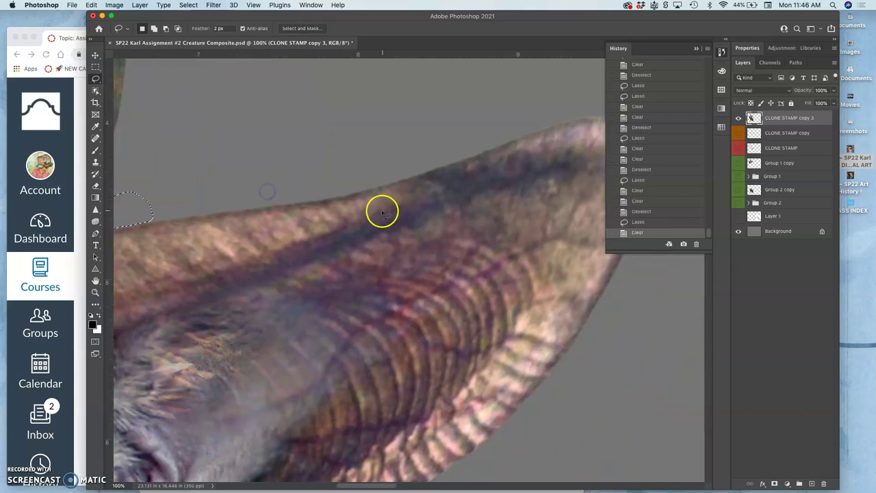
pyautogui.press('super+minus')
pyautogui.press('super+minus')
pyautogui.moveTo(405, 351); pyautogui.dragTo(323, 132)
pyautogui.press('super+plus')
pyautogui.press('super+plus')
pyautogui.moveTo(287, 183); pyautogui.dragTo(438, 186)
pyautogui.moveTo(297, 139); pyautogui.dragTo(297, 139)
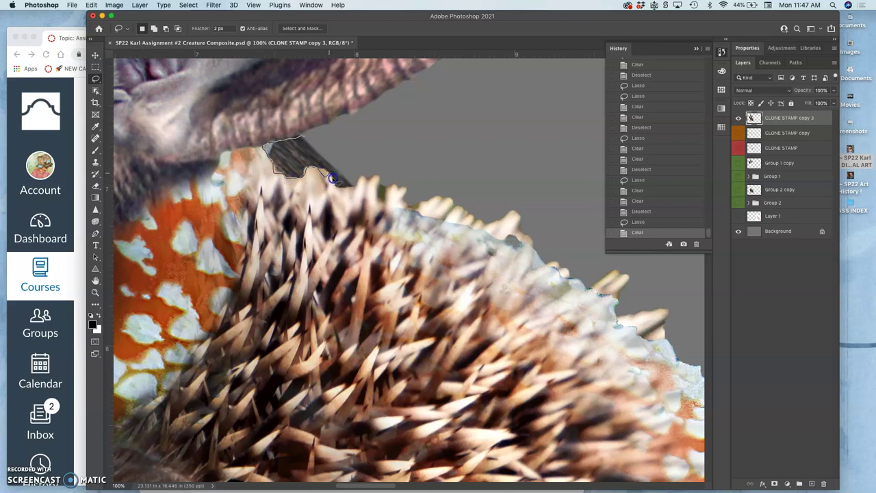
pyautogui.moveTo(327, 141)
pyautogui.mouseDown()
pyautogui.moveTo(315, 136)
pyautogui.moveTo(312, 147)
pyautogui.moveTo(302, 137)
pyautogui.mouseUp()
pyautogui.press('Delete')
pyautogui.click(343, 130)
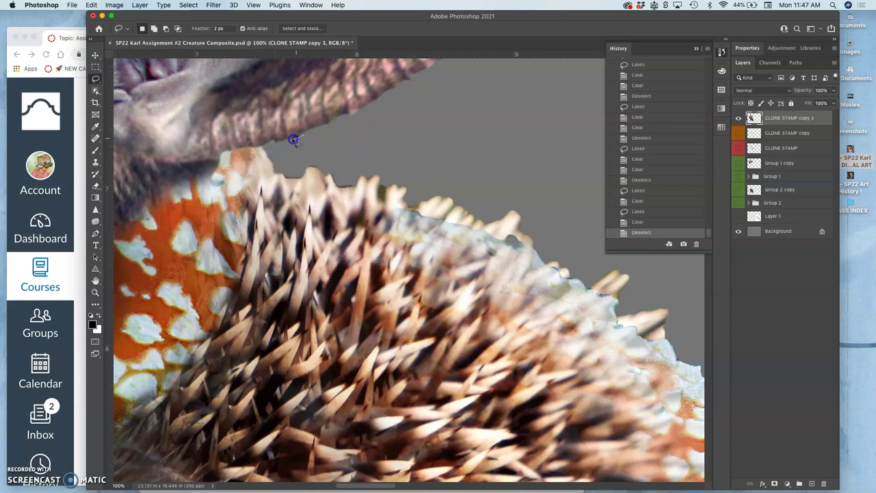
# Step: Lasso the thin remaining sliver along the ear's lower edge above the spines and delete it
pyautogui.click(504, 172)
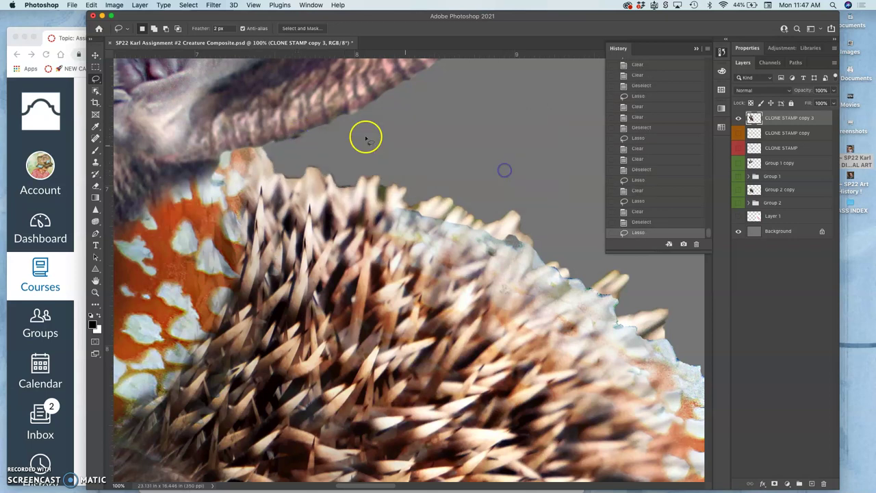
pyautogui.click(296, 137)
pyautogui.moveTo(305, 142); pyautogui.dragTo(306, 141)
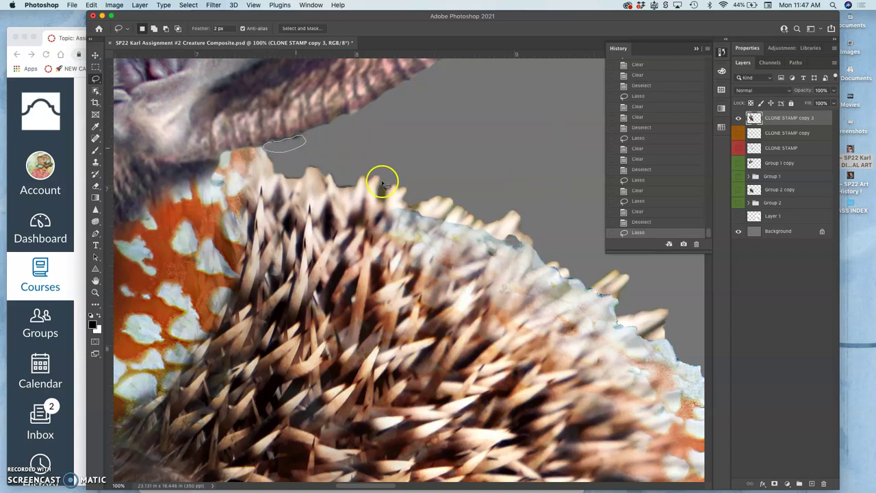
pyautogui.press('Delete')
pyautogui.click(351, 187)
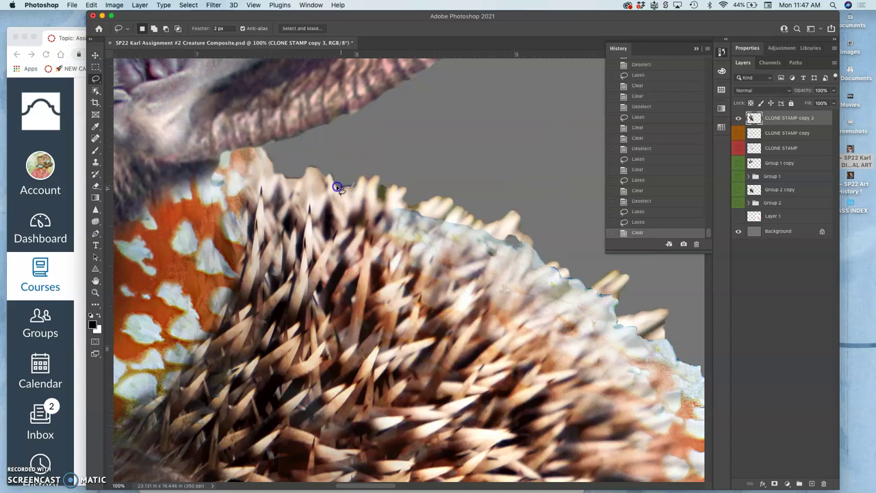
# Step: Lasso the small leftover background bits between the spine tips along the back's outer edge, delete them and deselect
pyautogui.moveTo(347, 179)
pyautogui.mouseDown()
pyautogui.moveTo(360, 157)
pyautogui.moveTo(381, 160)
pyautogui.moveTo(381, 201)
pyautogui.moveTo(384, 179)
pyautogui.moveTo(388, 195)
pyautogui.mouseUp()
pyautogui.press('Delete')
pyautogui.press('Delete')
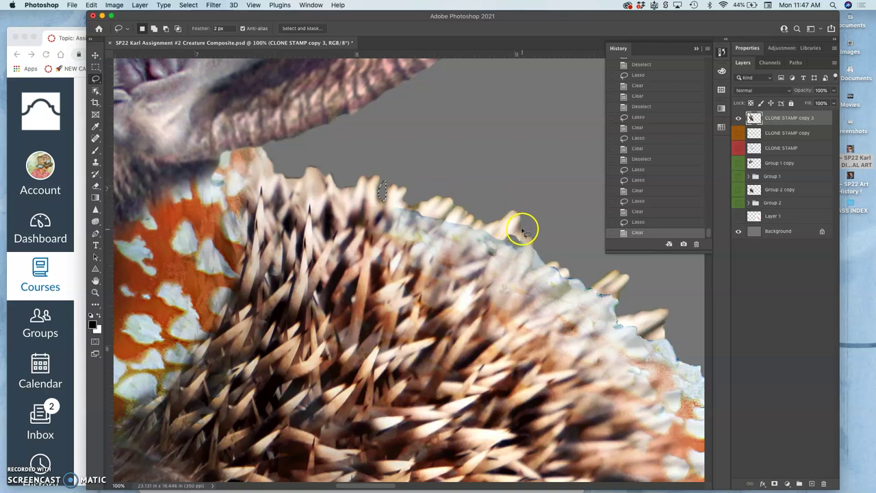
pyautogui.moveTo(534, 228); pyautogui.dragTo(255, 115)
pyautogui.moveTo(377, 220); pyautogui.dragTo(296, 140)
pyautogui.moveTo(339, 160)
pyautogui.mouseDown()
pyautogui.moveTo(330, 168)
pyautogui.moveTo(344, 174)
pyautogui.moveTo(349, 203)
pyautogui.moveTo(368, 205)
pyautogui.moveTo(375, 167)
pyautogui.moveTo(356, 147)
pyautogui.mouseUp()
pyautogui.press('Delete')
pyautogui.hotkey('ctrl', 'd')
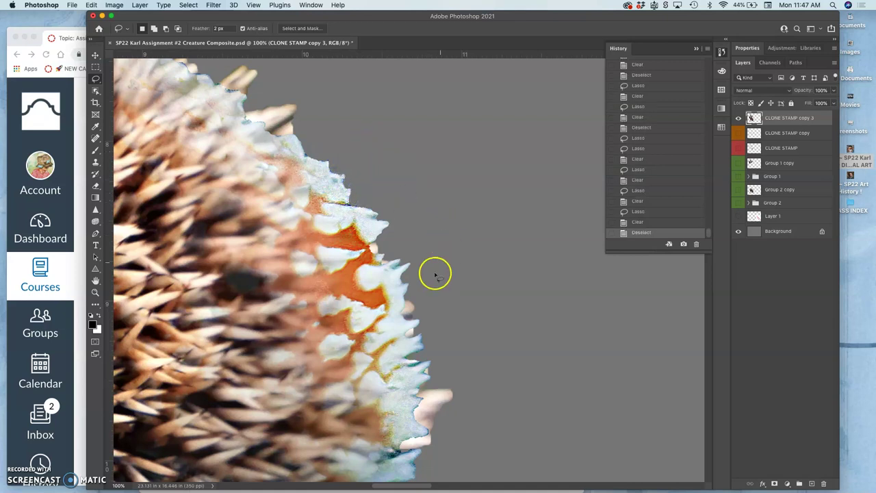
pyautogui.scroll(-10, 435, 274)
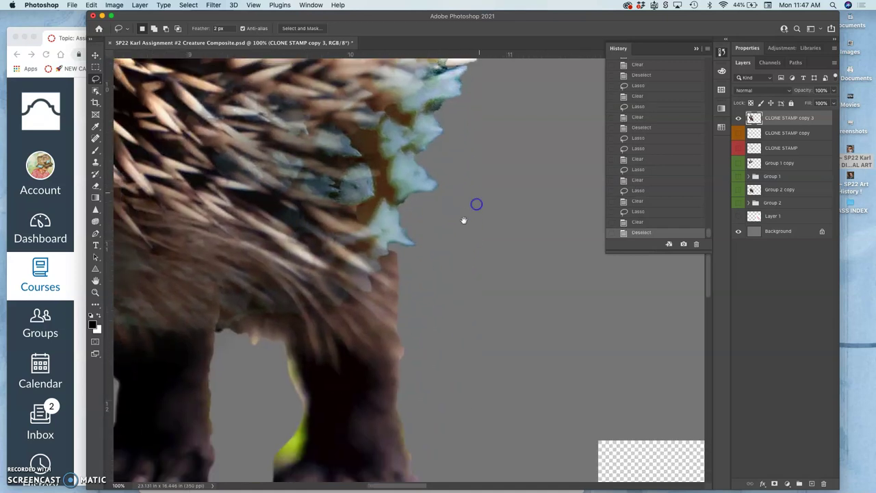
pyautogui.scroll(-5, 458, 218)
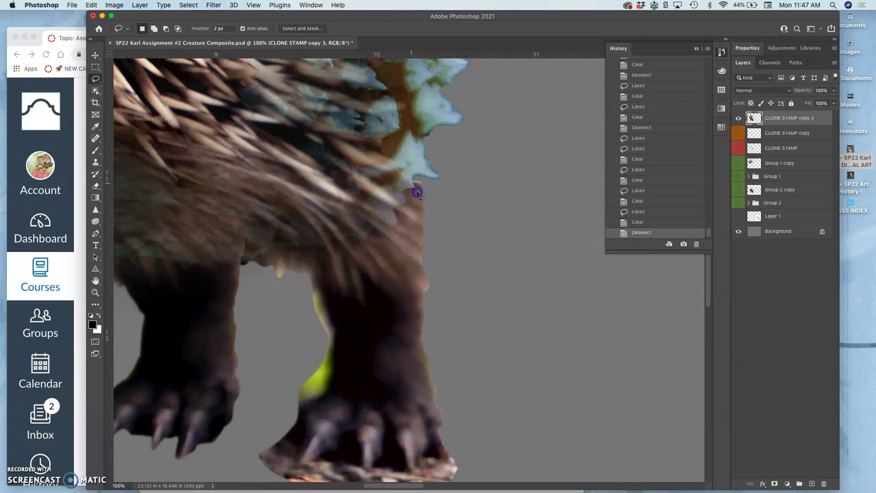
pyautogui.moveTo(418, 231); pyautogui.dragTo(431, 391)
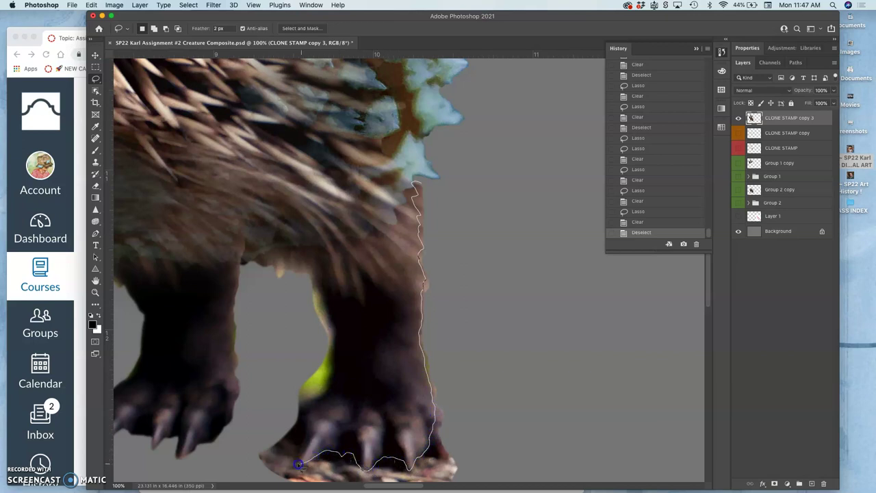
pyautogui.moveTo(301, 444)
pyautogui.mouseDown()
pyautogui.moveTo(299, 407)
pyautogui.moveTo(327, 390)
pyautogui.moveTo(323, 296)
pyautogui.mouseUp()
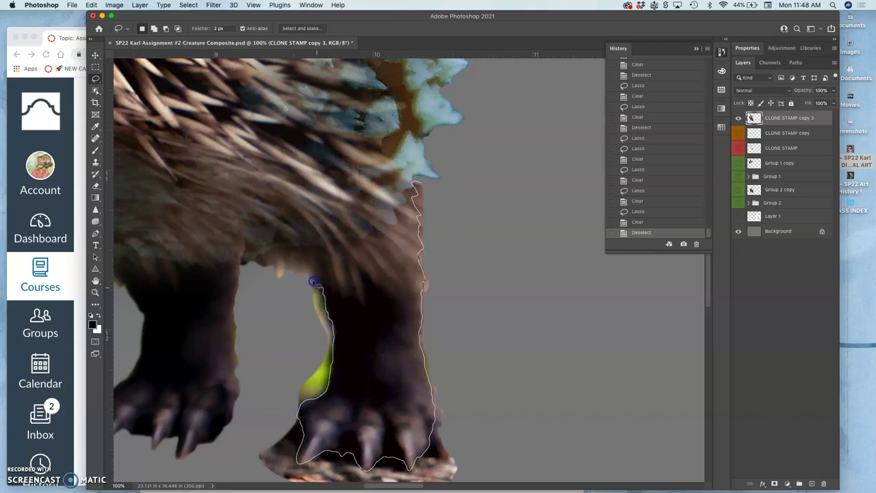
pyautogui.moveTo(297, 256)
pyautogui.mouseDown()
pyautogui.moveTo(266, 270)
pyautogui.moveTo(249, 490)
pyautogui.moveTo(261, 487)
pyautogui.mouseUp()
pyautogui.press('super+minus')
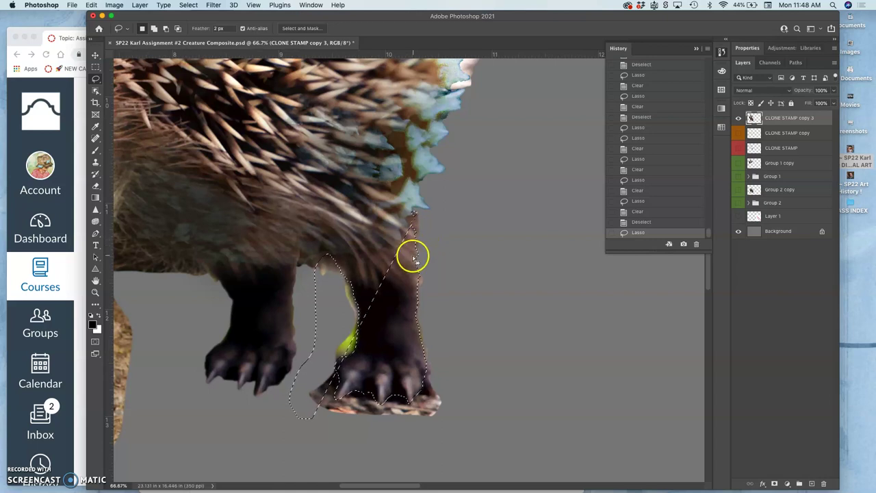
pyautogui.click(413, 211)
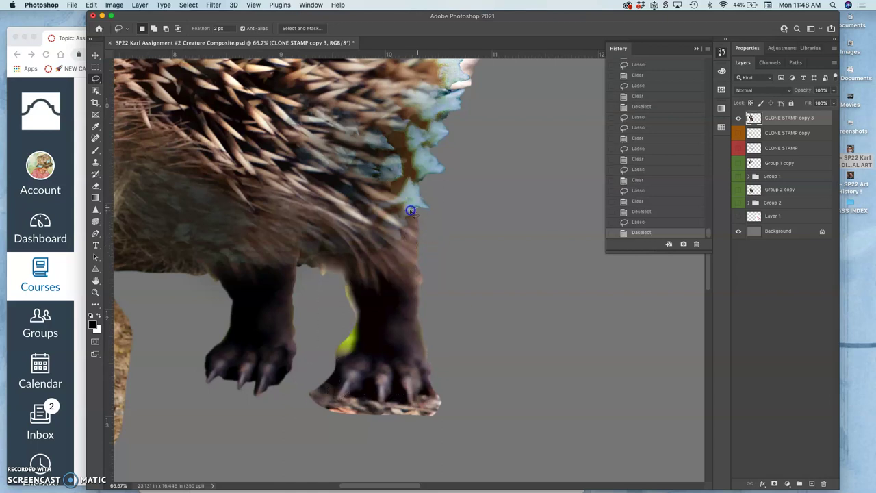
# Step: Lasso the fringe along the rearmost leg's outer edge and the ground beneath its claws, delete it and deselect
pyautogui.moveTo(411, 210); pyautogui.dragTo(415, 271)
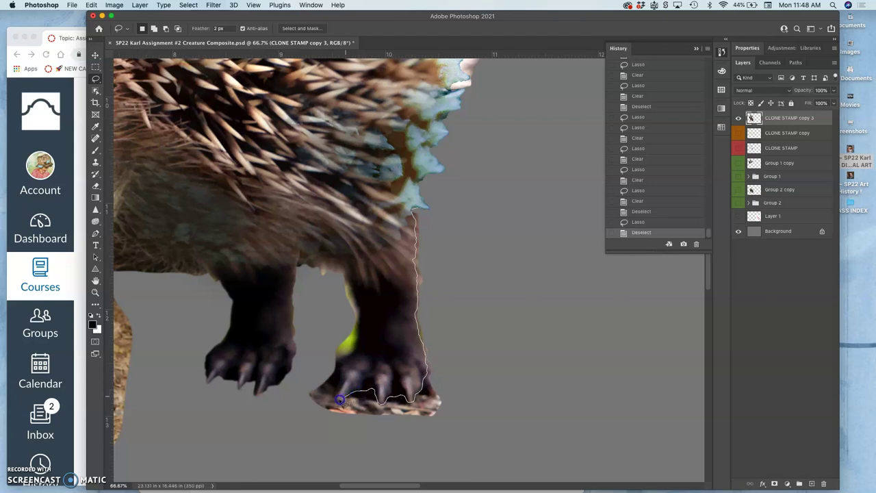
pyautogui.moveTo(335, 369)
pyautogui.mouseDown()
pyautogui.moveTo(295, 384)
pyautogui.moveTo(290, 420)
pyautogui.moveTo(359, 451)
pyautogui.moveTo(503, 397)
pyautogui.moveTo(503, 259)
pyautogui.moveTo(457, 209)
pyautogui.mouseUp()
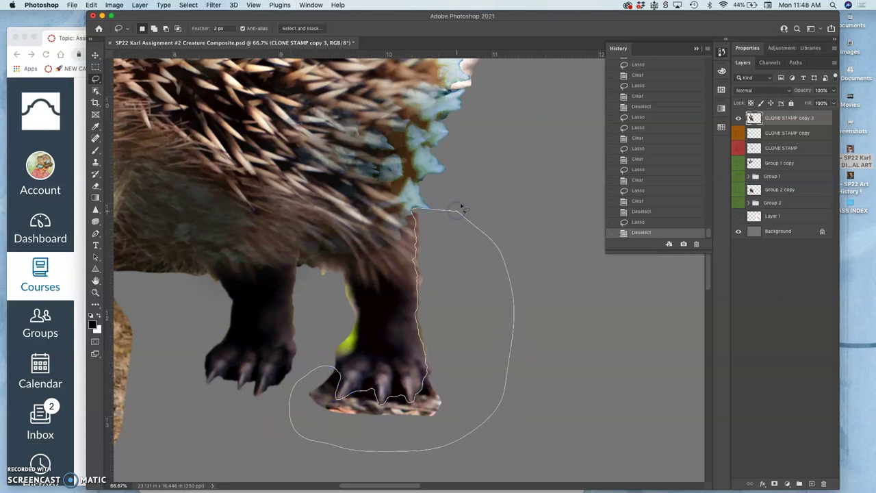
pyautogui.press('Delete')
pyautogui.press('Delete')
pyautogui.click(498, 215)
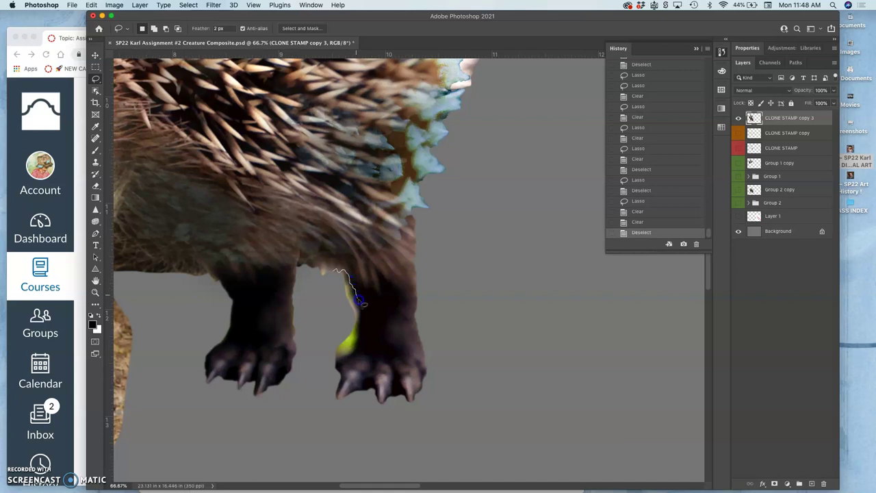
# Step: Lasso the green background fringe along the rearmost leg's inner edge from belly to paw, delete it and deselect
pyautogui.moveTo(361, 315); pyautogui.dragTo(361, 335)
pyautogui.moveTo(339, 374)
pyautogui.mouseDown()
pyautogui.moveTo(307, 355)
pyautogui.moveTo(309, 292)
pyautogui.mouseUp()
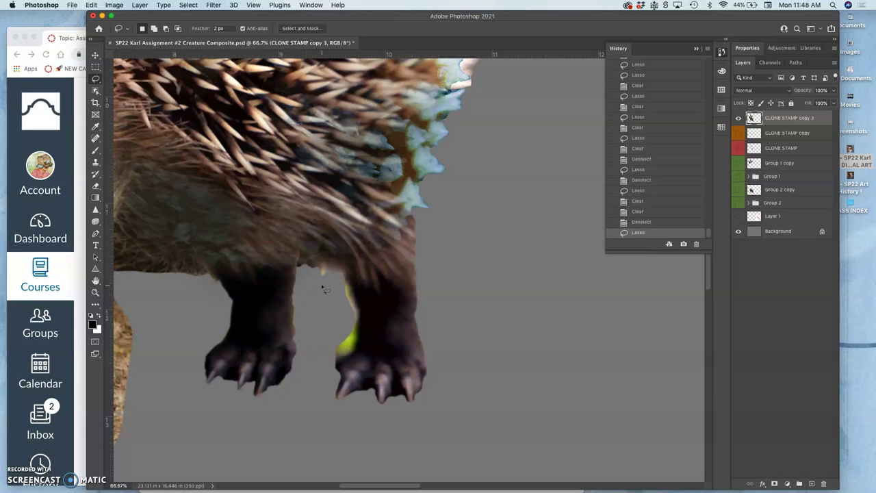
pyautogui.press('BackSpace')
pyautogui.click(321, 282)
pyautogui.click(307, 264)
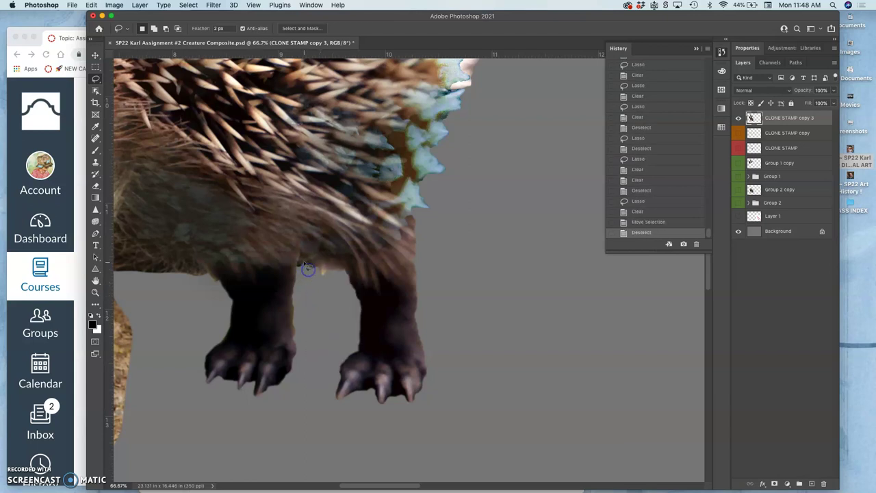
pyautogui.click(301, 266)
pyautogui.click(506, 170)
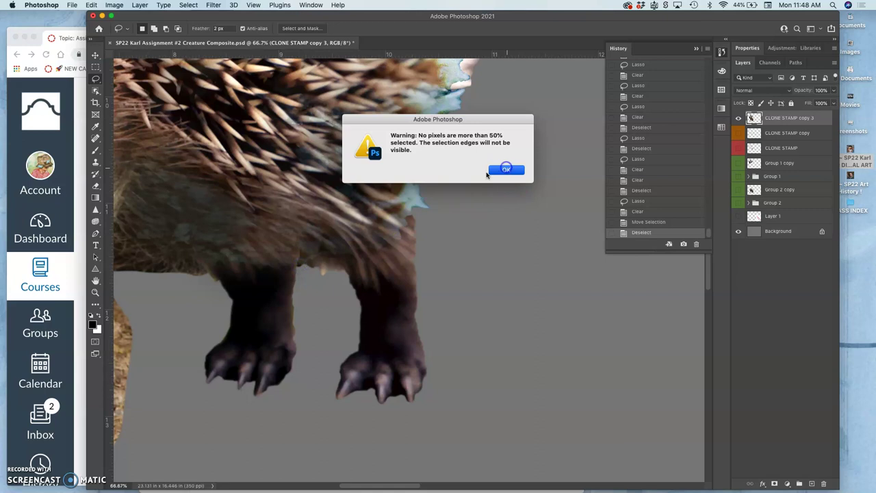
# Step: Lasso the leftover brown ground along the hoofed front leg's edge, starting below the belly and following the leg downward
pyautogui.moveTo(339, 315); pyautogui.dragTo(539, 215)
pyautogui.moveTo(394, 235)
pyautogui.mouseDown()
pyautogui.moveTo(376, 146)
pyautogui.moveTo(356, 157)
pyautogui.moveTo(350, 172)
pyautogui.moveTo(367, 250)
pyautogui.mouseUp()
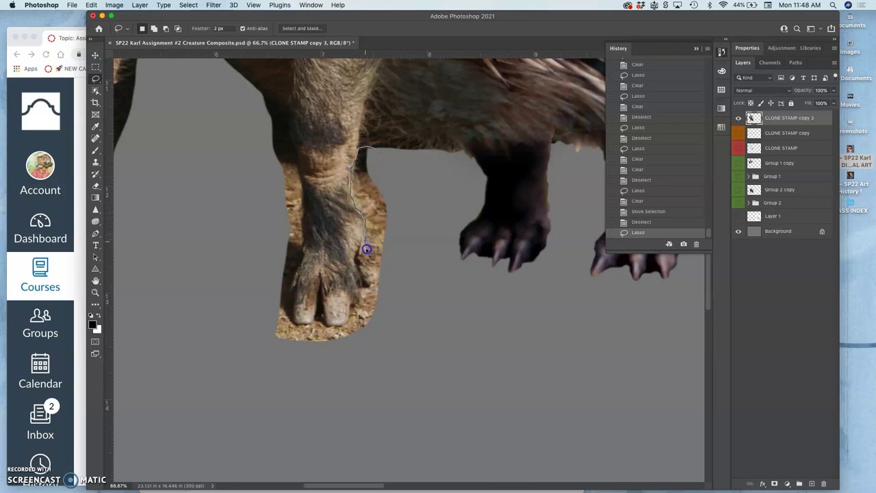